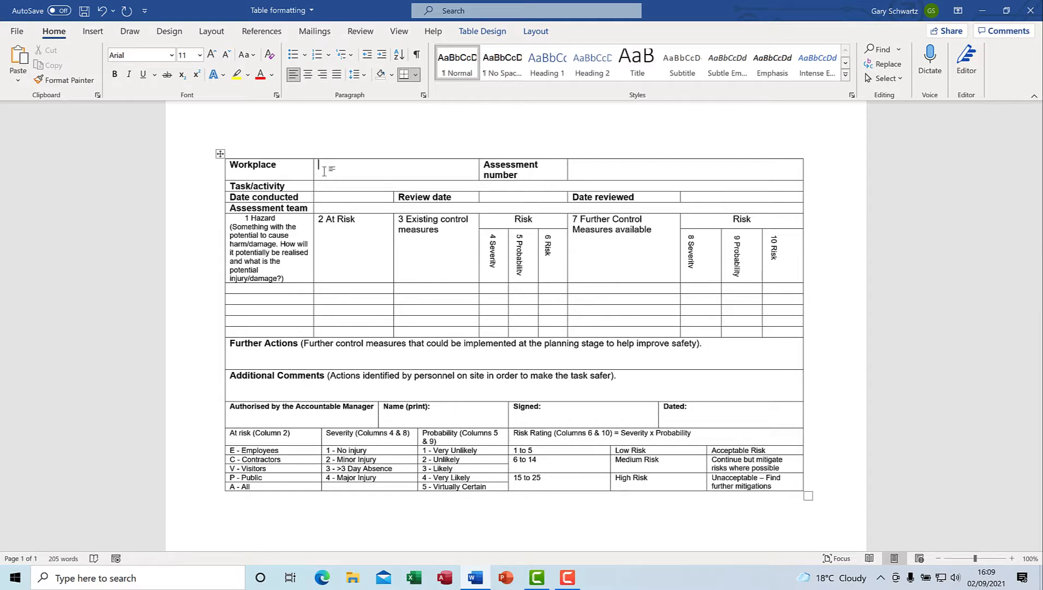
Step: Try a gold theme-colour fill applied to the whole table through its shading properties, and undo it
{"action": "right_click", "coordinate": [324, 171]}
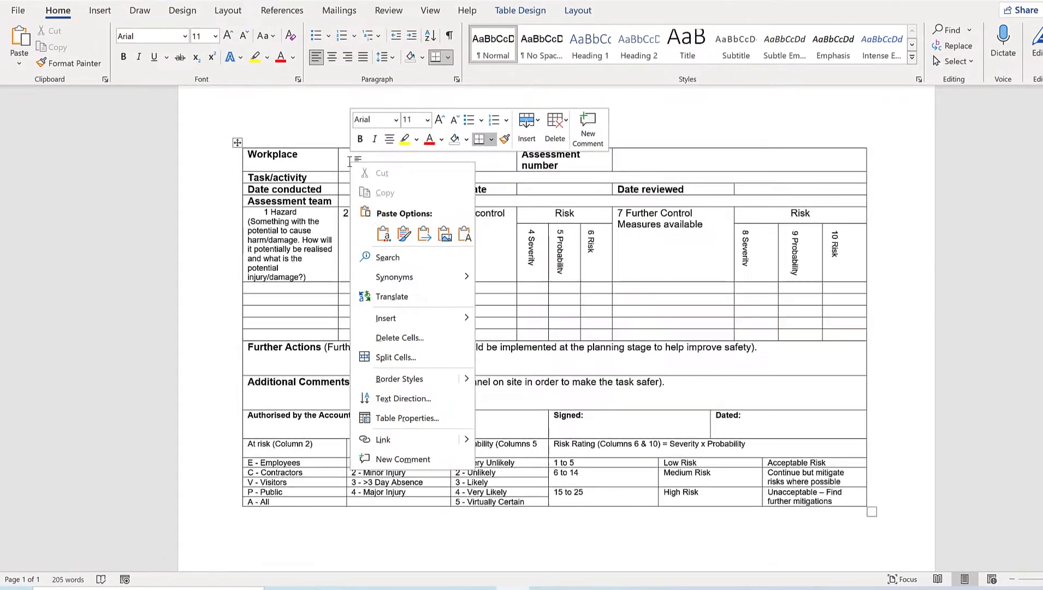
{"action": "left_click", "coordinate": [417, 418]}
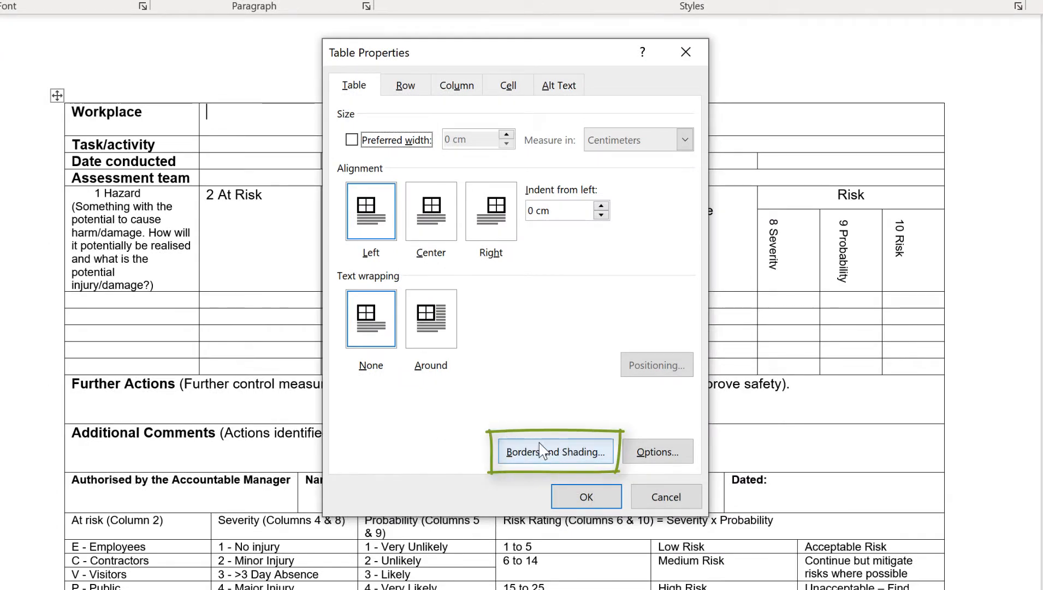
{"action": "left_click", "coordinate": [546, 458]}
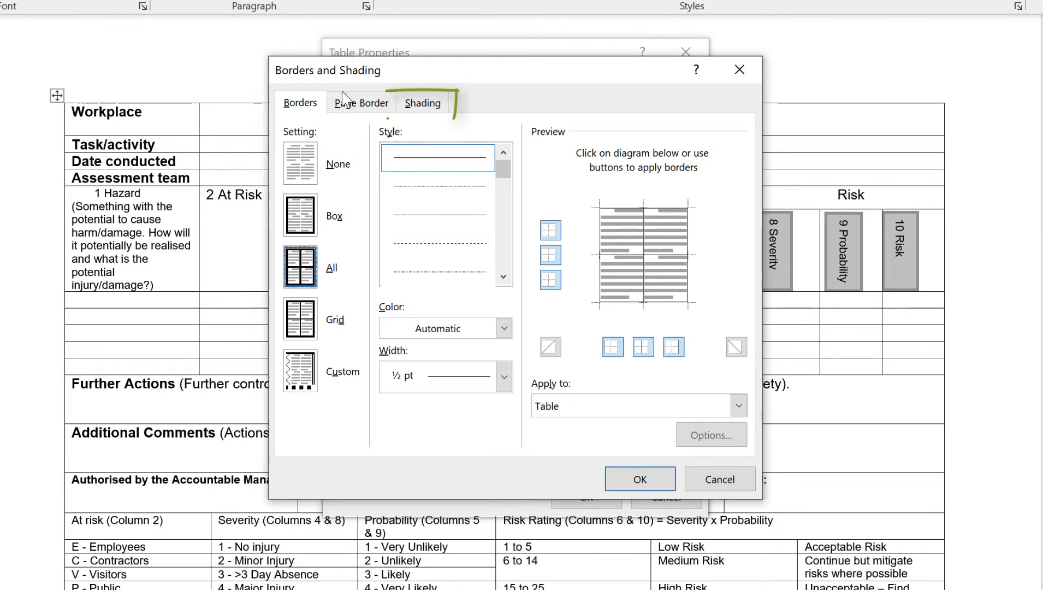
{"action": "left_click", "coordinate": [431, 105]}
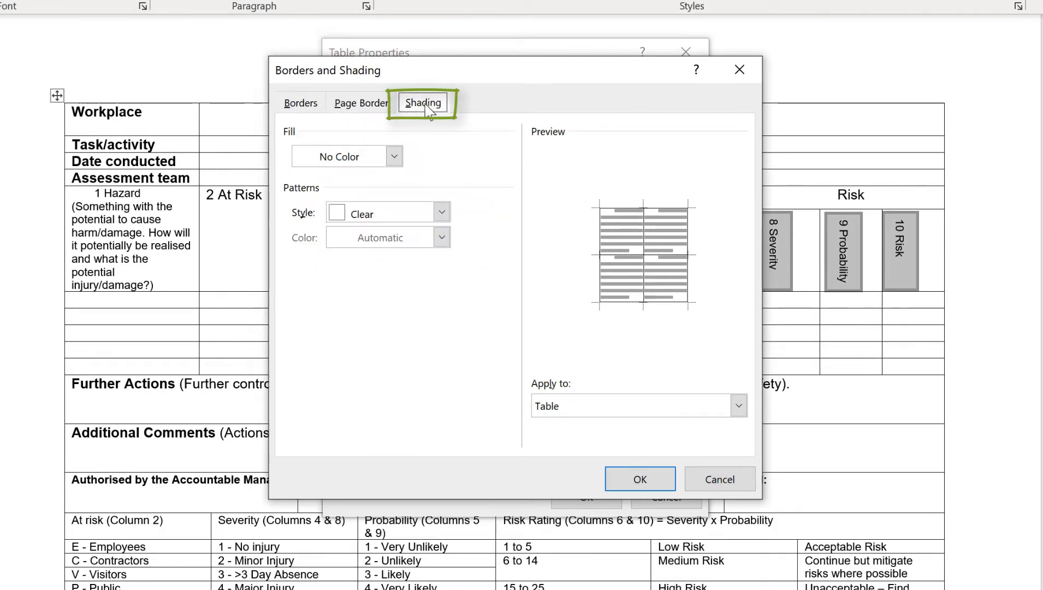
{"action": "left_click", "coordinate": [394, 158]}
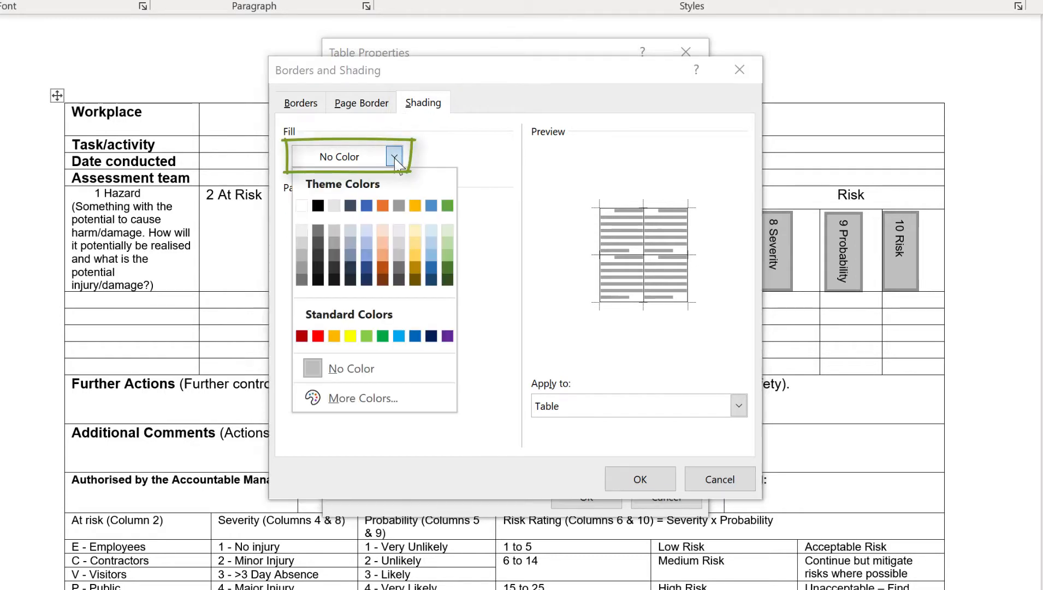
{"action": "left_click", "coordinate": [415, 206]}
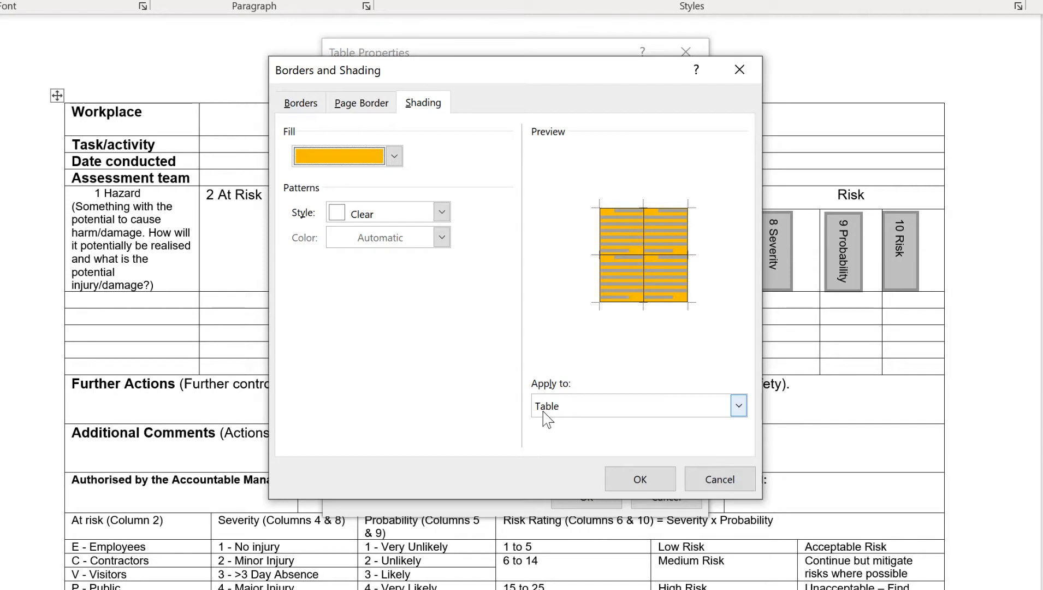
{"action": "left_click", "coordinate": [570, 410]}
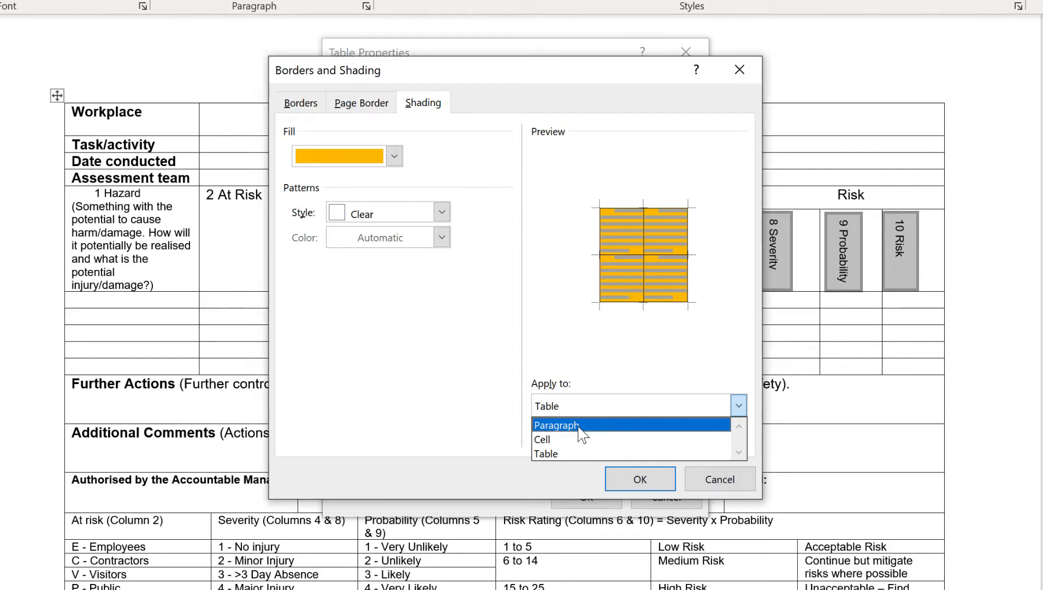
{"action": "left_click", "coordinate": [645, 485]}
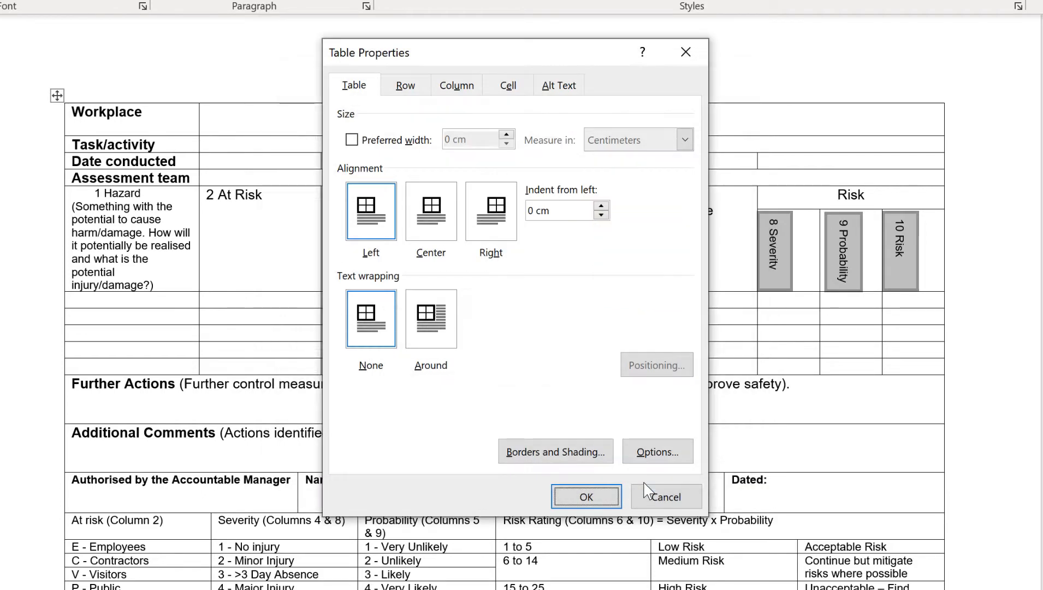
{"action": "left_click", "coordinate": [595, 497]}
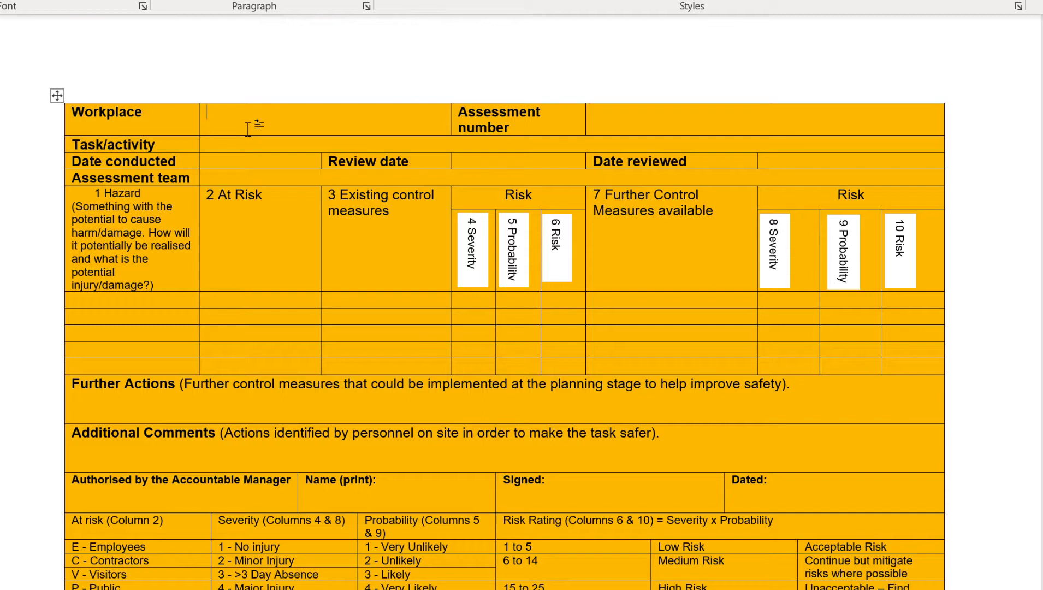
{"action": "key", "text": "ctrl+z"}
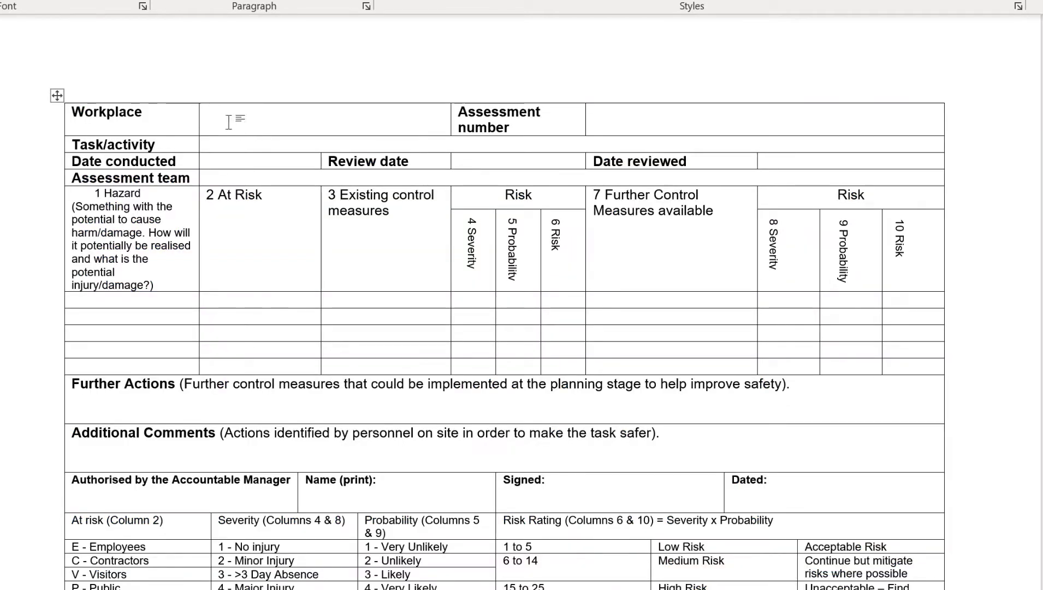
Step: Shade the "1 Hazard" cell's text with the gold theme colour, applied to Paragraph
{"action": "left_click_drag", "start_coordinate": [94, 193], "coordinate": [164, 285]}
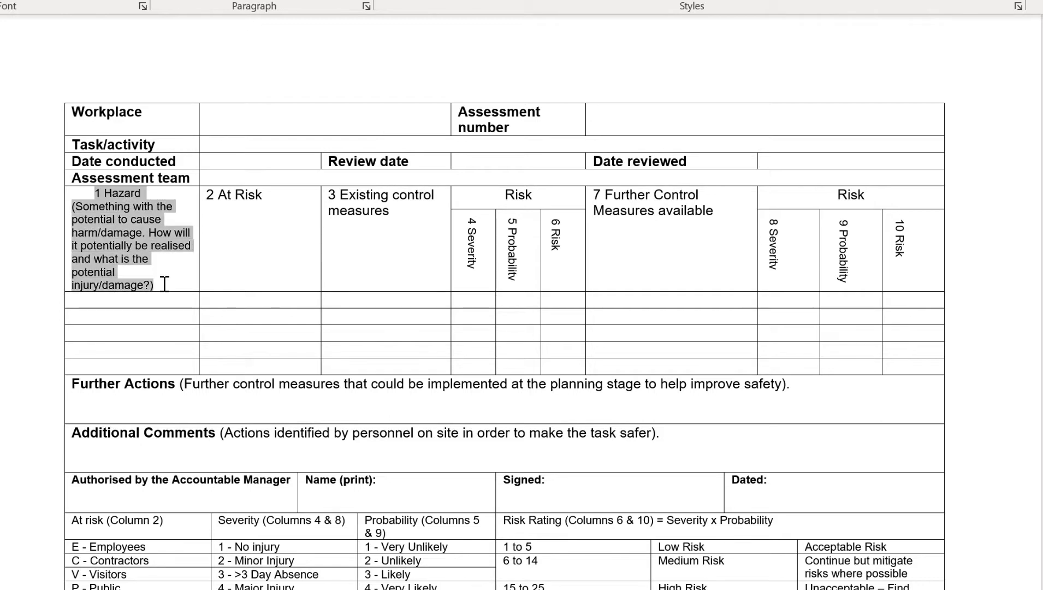
{"action": "right_click", "coordinate": [124, 216]}
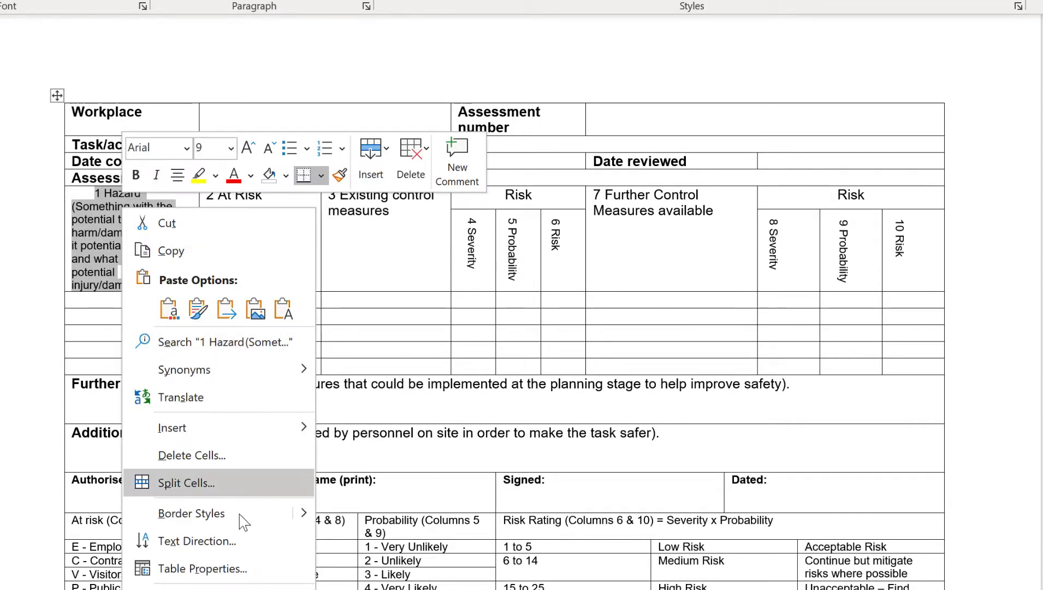
{"action": "left_click", "coordinate": [246, 569]}
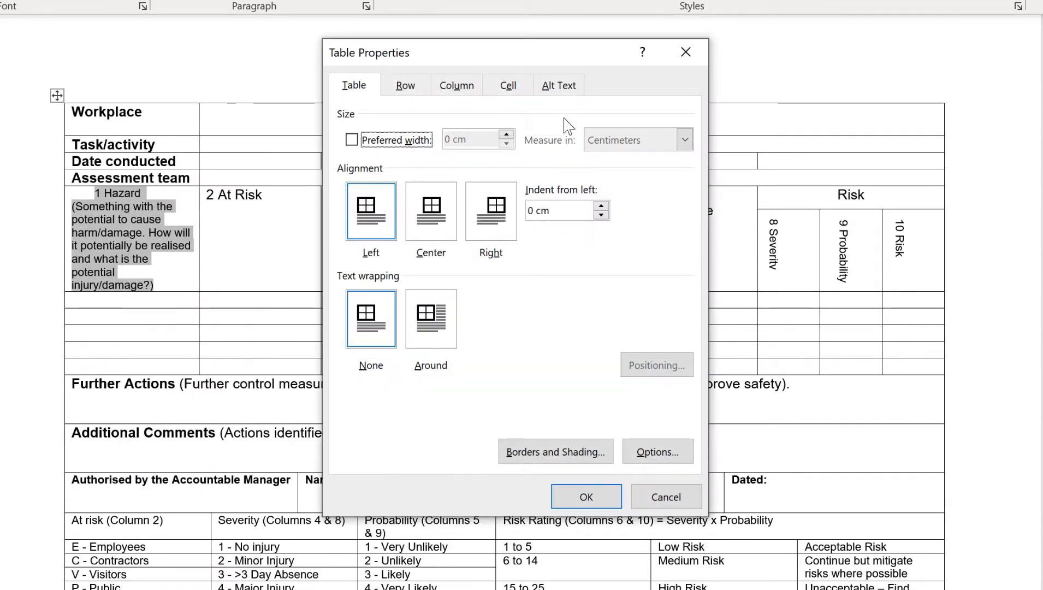
{"action": "left_click", "coordinate": [561, 454]}
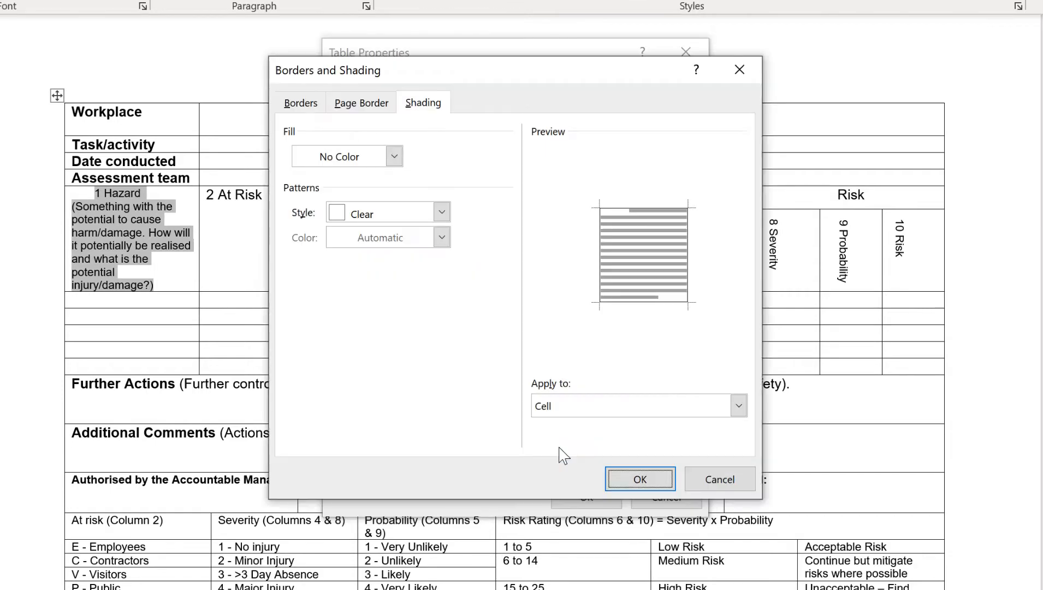
{"action": "left_click", "coordinate": [394, 156]}
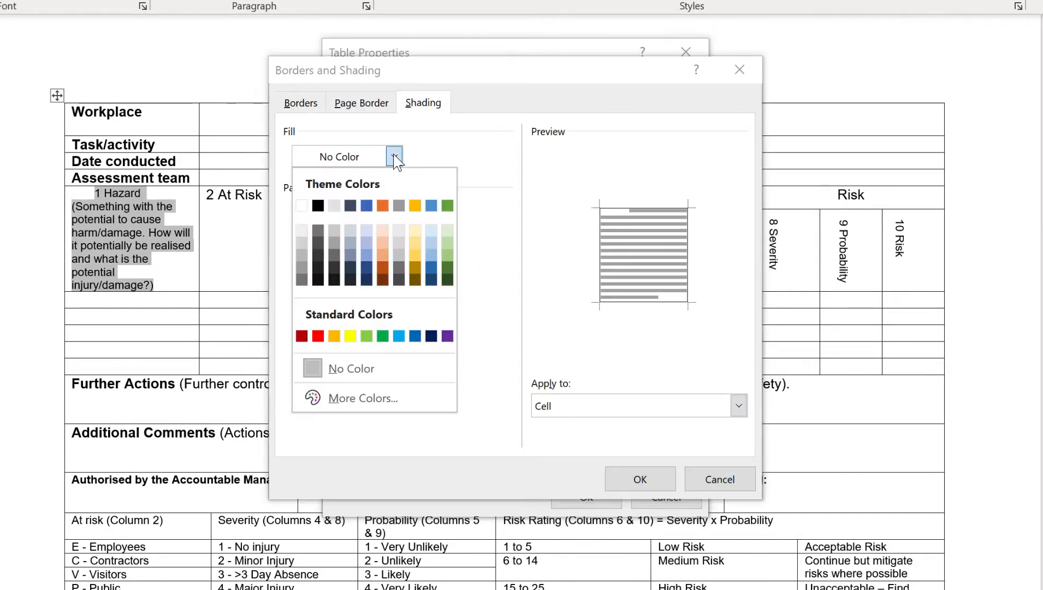
{"action": "left_click", "coordinate": [415, 206]}
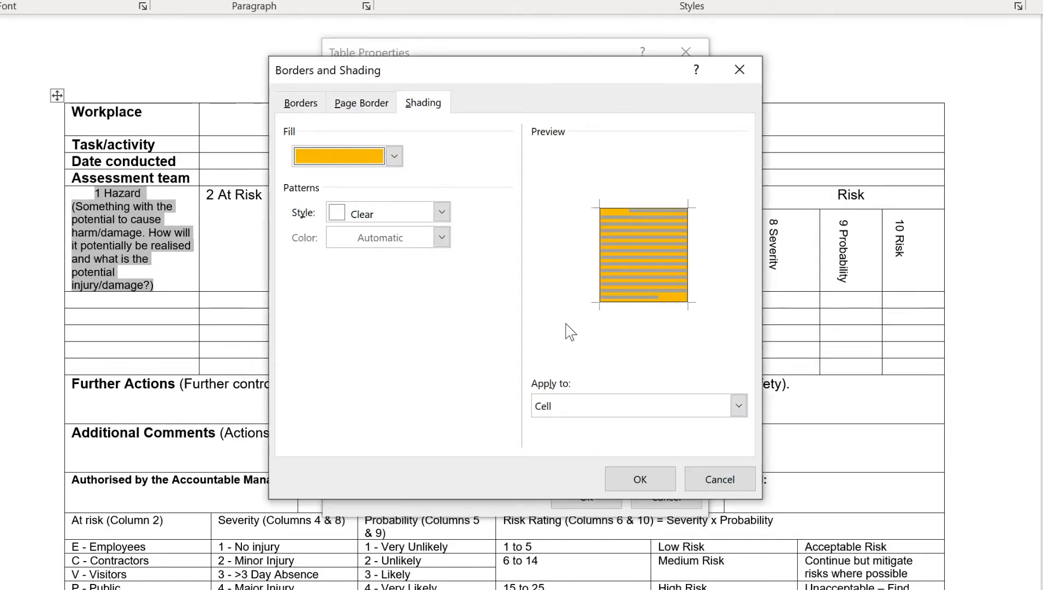
{"action": "left_click", "coordinate": [679, 407]}
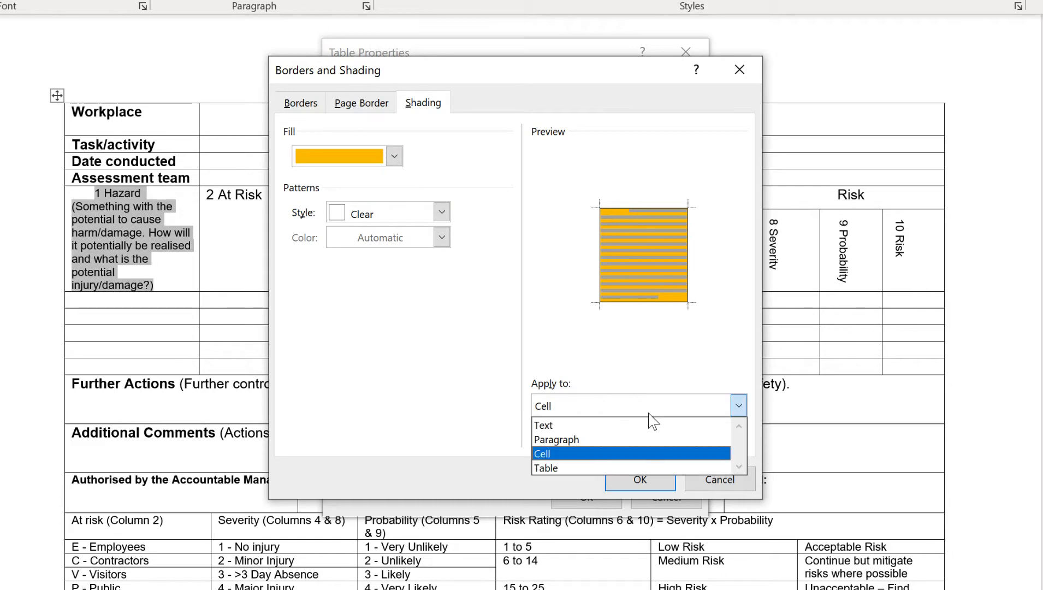
{"action": "left_click", "coordinate": [642, 440]}
{"action": "left_click", "coordinate": [667, 486]}
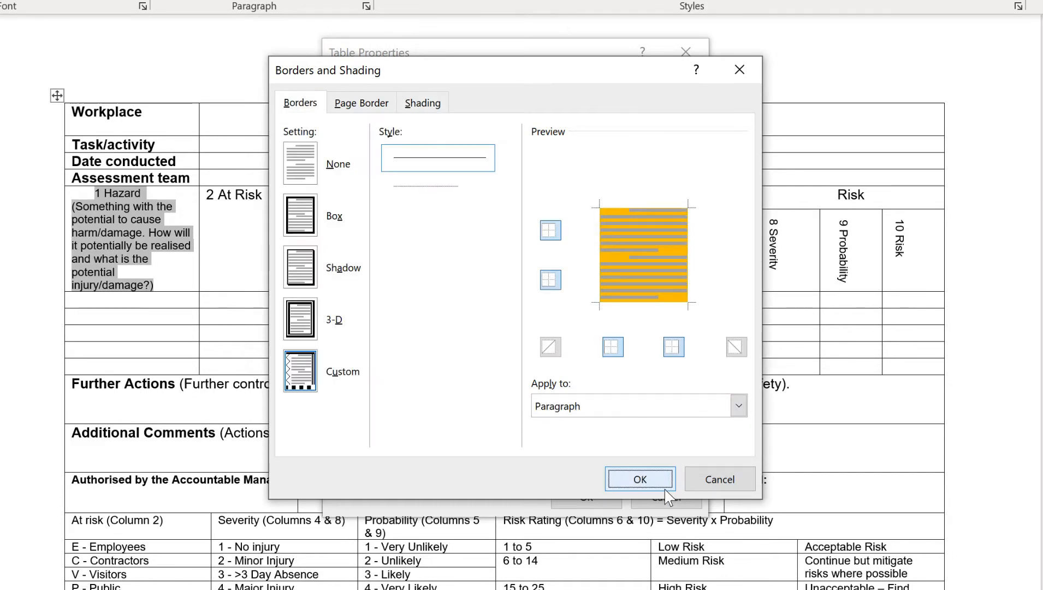
{"action": "left_click", "coordinate": [618, 500]}
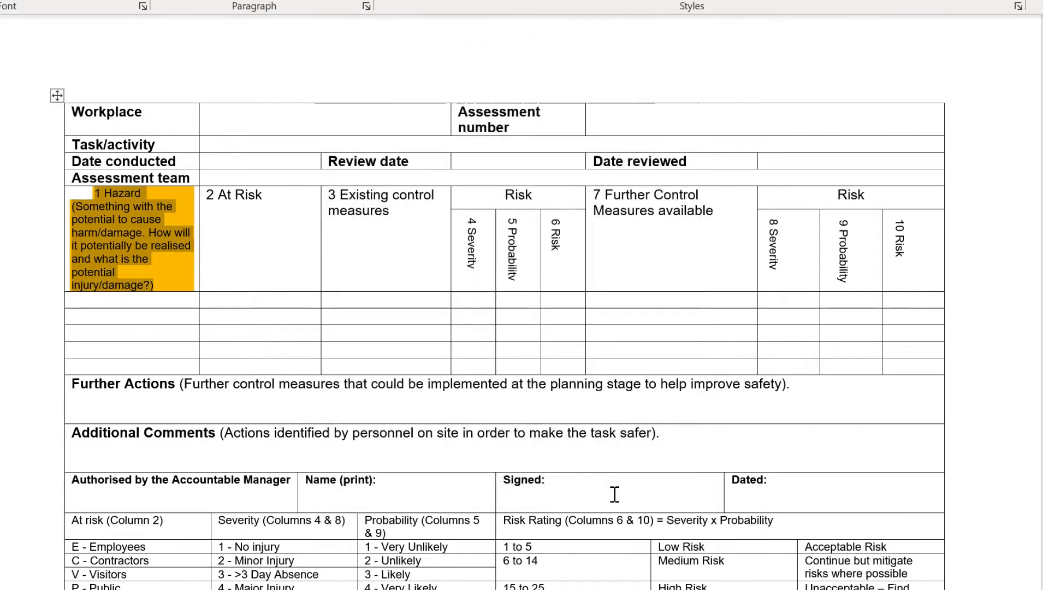
{"action": "left_click", "coordinate": [136, 237]}
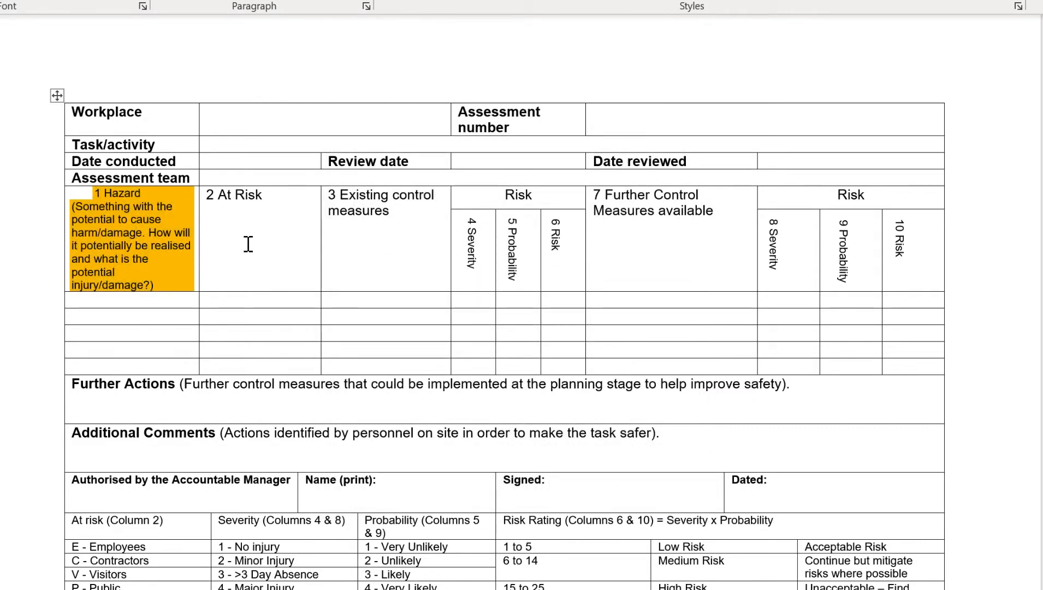
Step: Shade the "2 At Risk" cell with the gold theme colour, applied to Cell
{"action": "scroll", "coordinate": [248, 243], "scroll_direction": "up", "scroll_amount": 1}
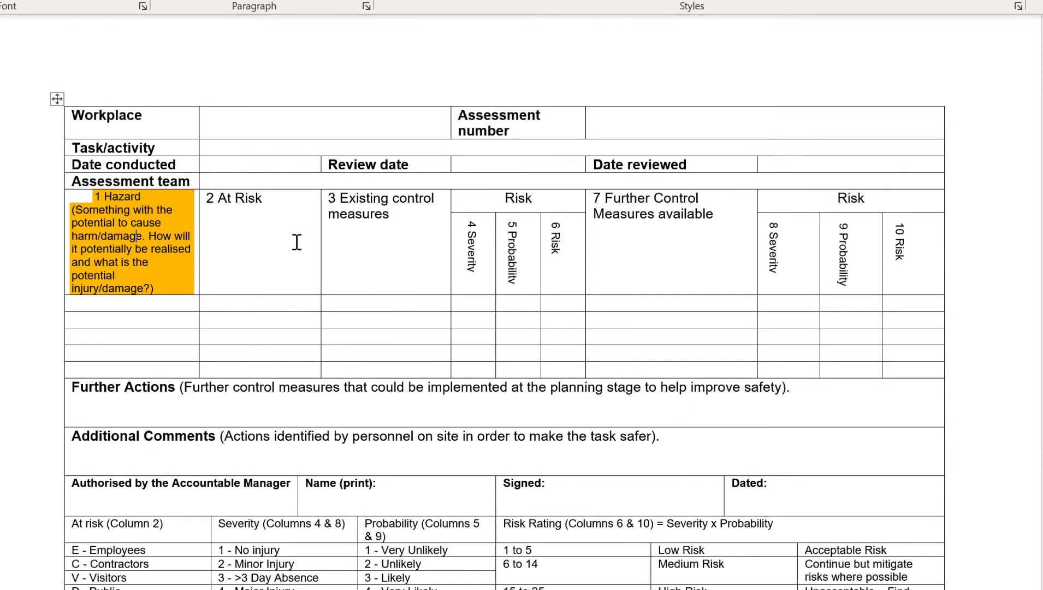
{"action": "left_click", "coordinate": [267, 224]}
{"action": "right_click", "coordinate": [271, 205]}
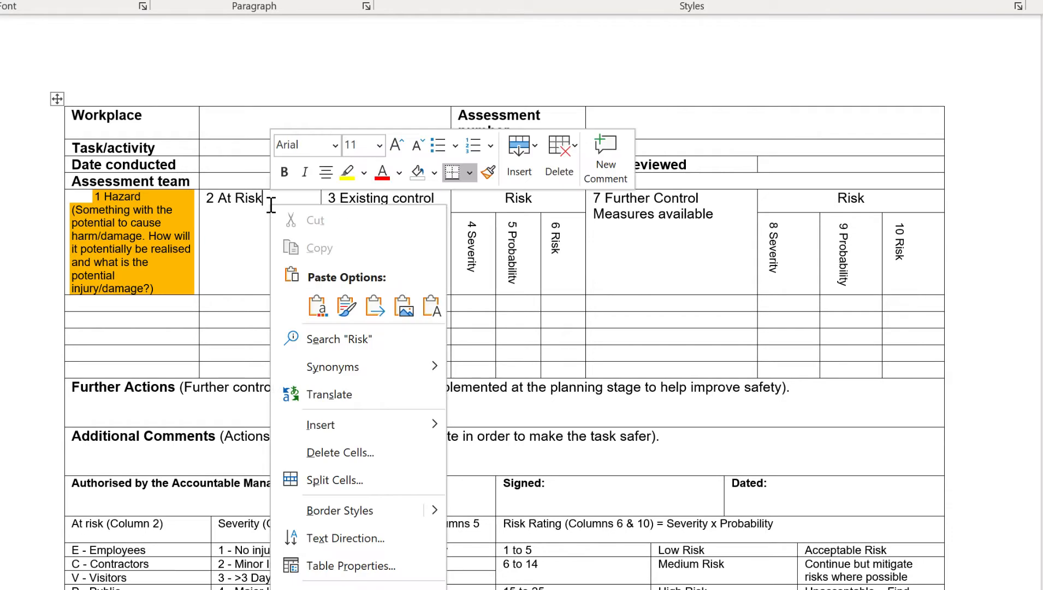
{"action": "left_click", "coordinate": [375, 566]}
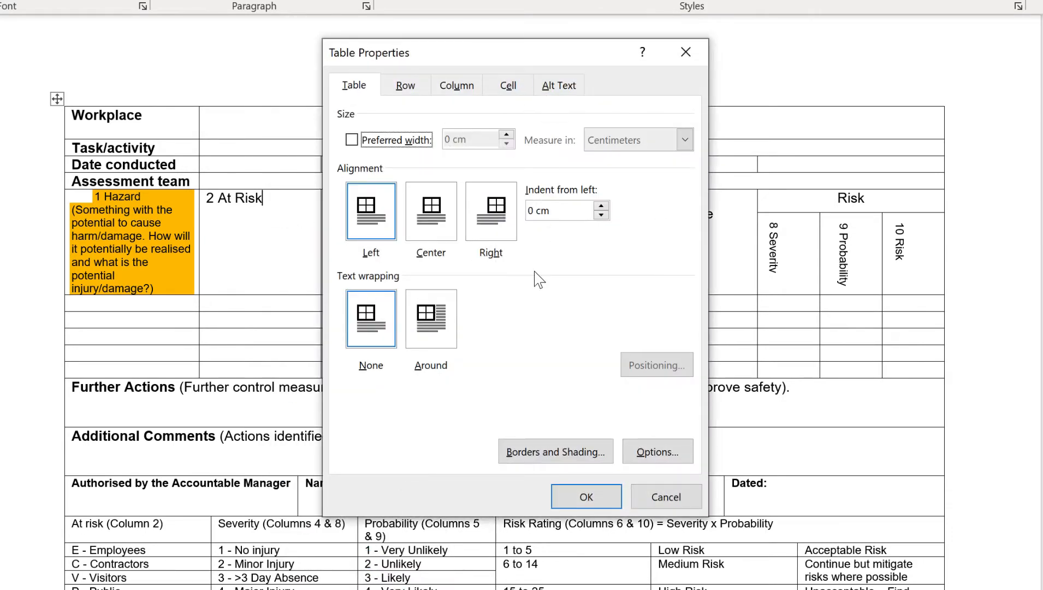
{"action": "left_click", "coordinate": [558, 456]}
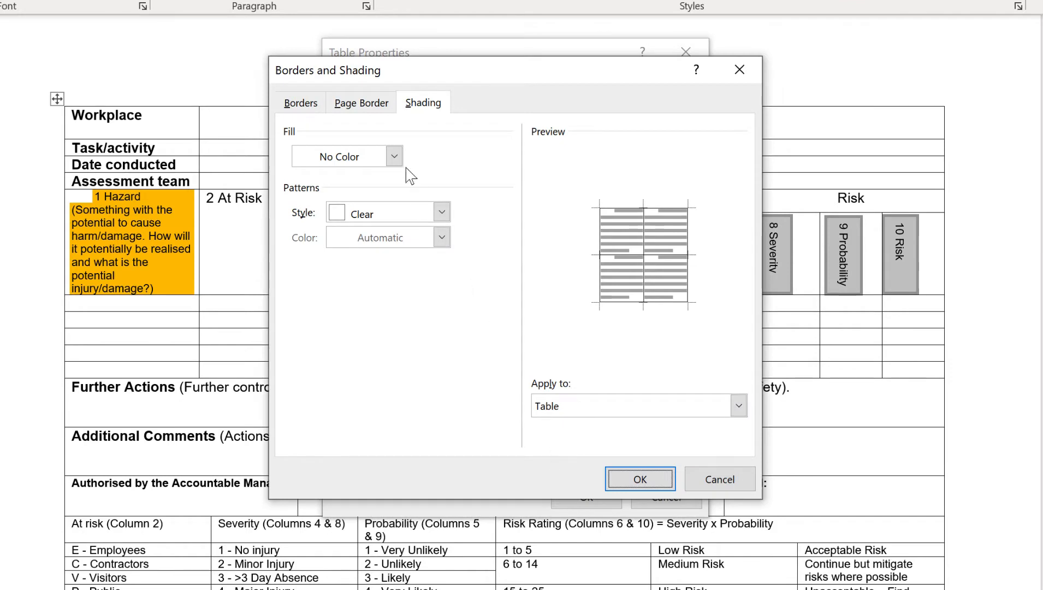
{"action": "left_click", "coordinate": [395, 157]}
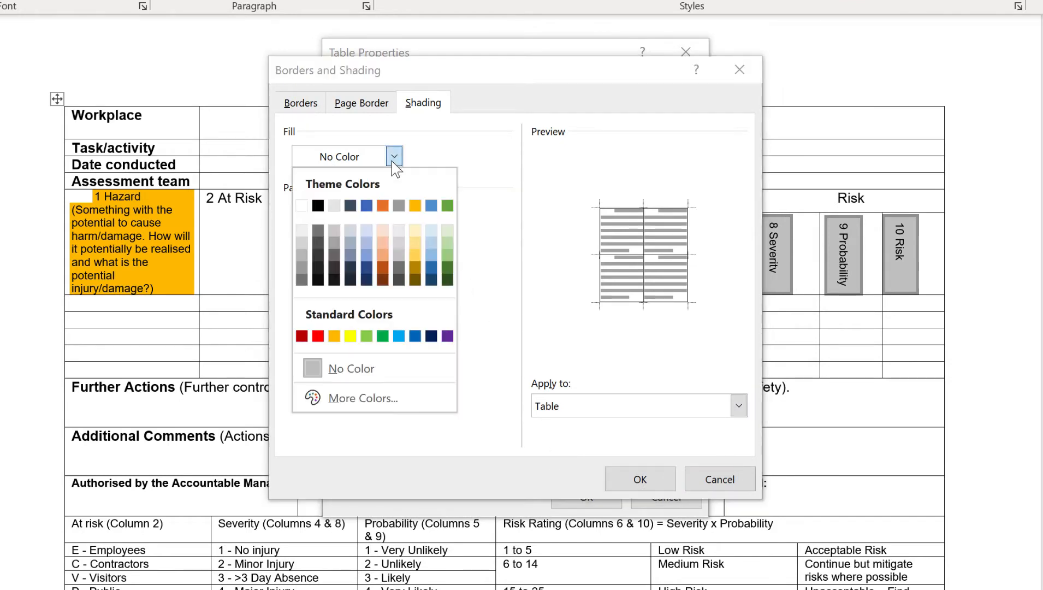
{"action": "left_click", "coordinate": [415, 206]}
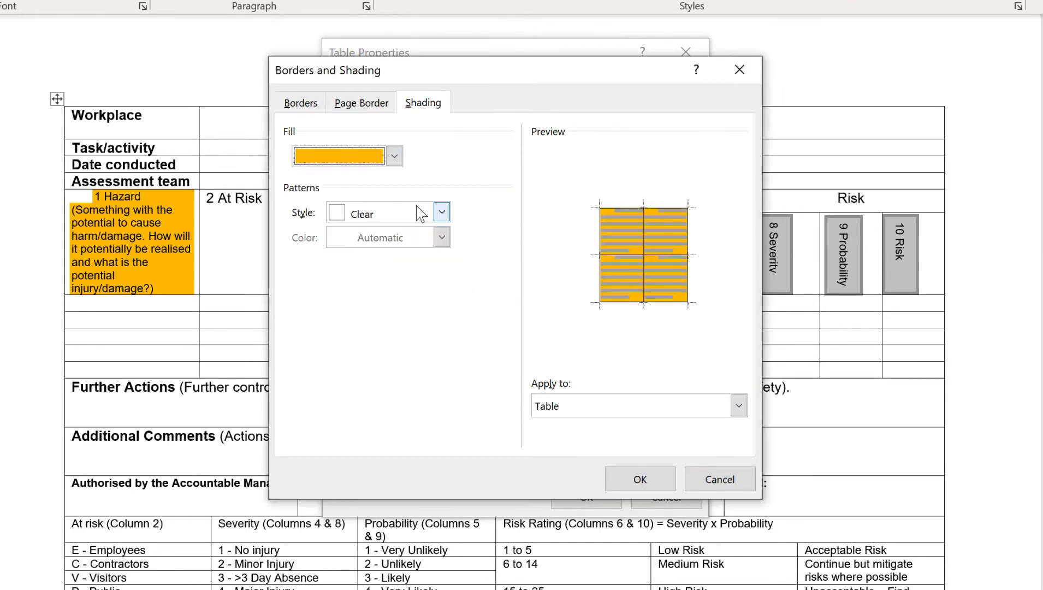
{"action": "left_click", "coordinate": [618, 410]}
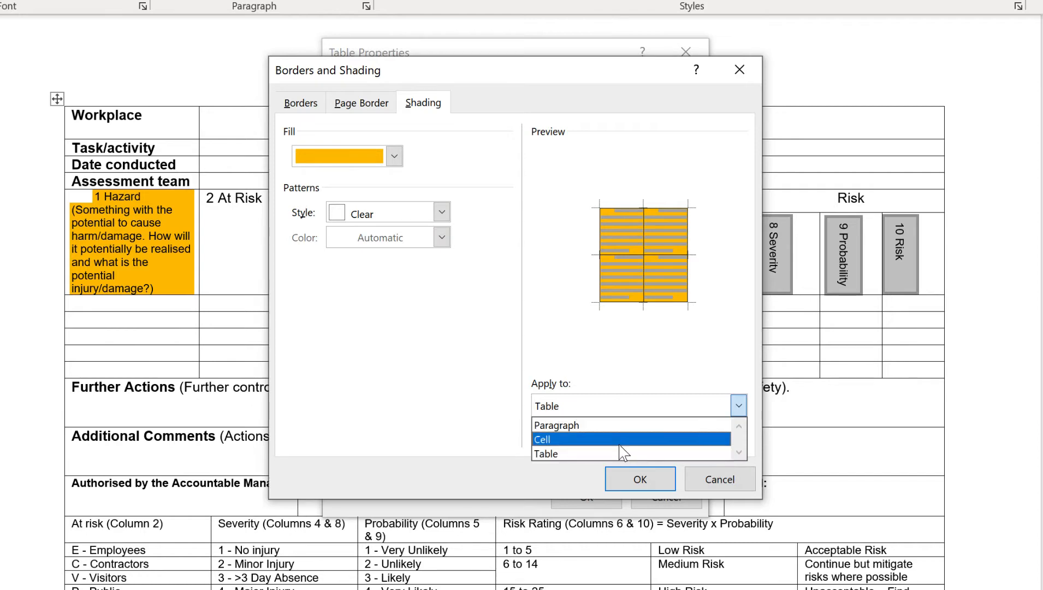
{"action": "left_click", "coordinate": [623, 440]}
{"action": "left_click", "coordinate": [658, 484]}
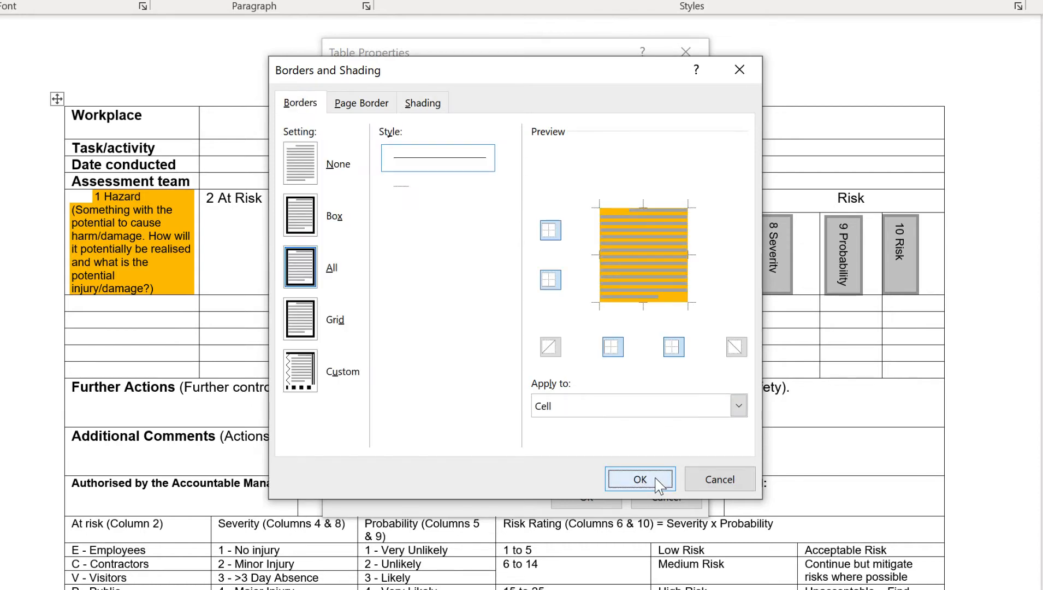
{"action": "left_click", "coordinate": [586, 497]}
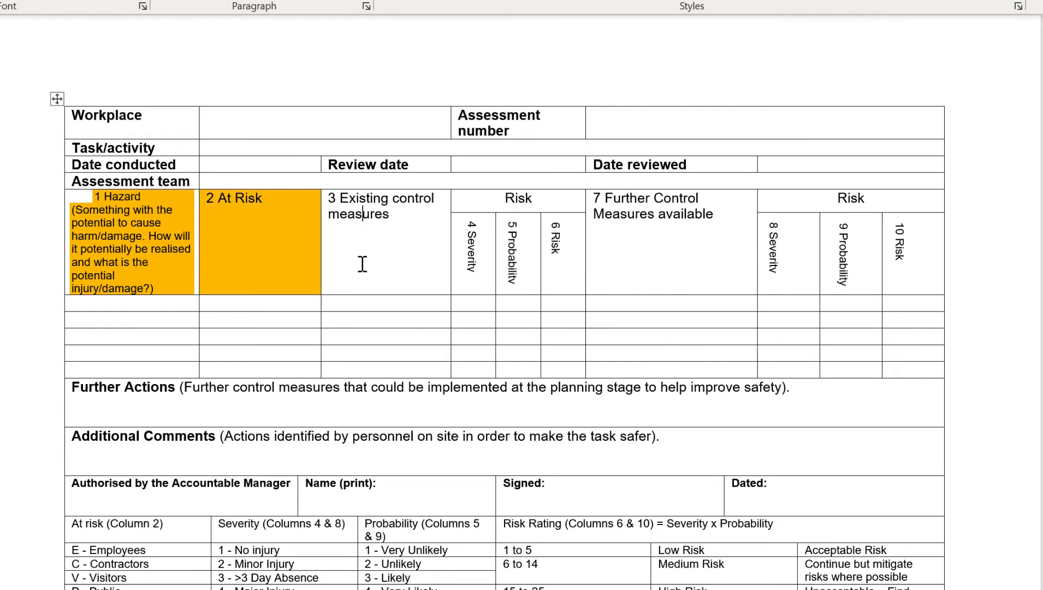
{"action": "left_click", "coordinate": [363, 264]}
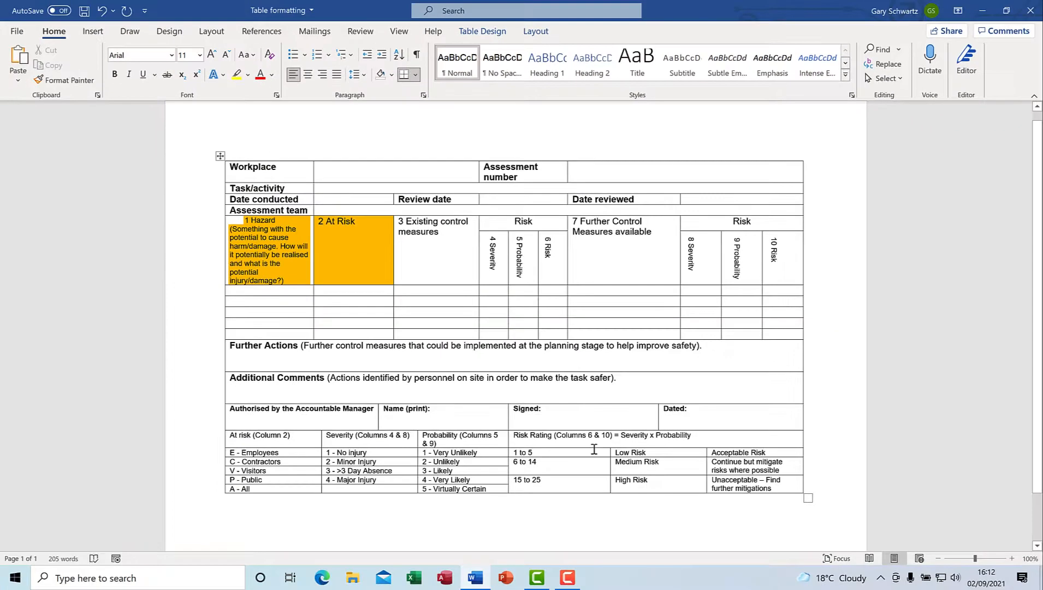
Step: Shade the three risk rating cells from "1 to 5" to "Acceptable Risk" with a light green theme colour
{"action": "left_click_drag", "start_coordinate": [595, 449], "coordinate": [770, 455]}
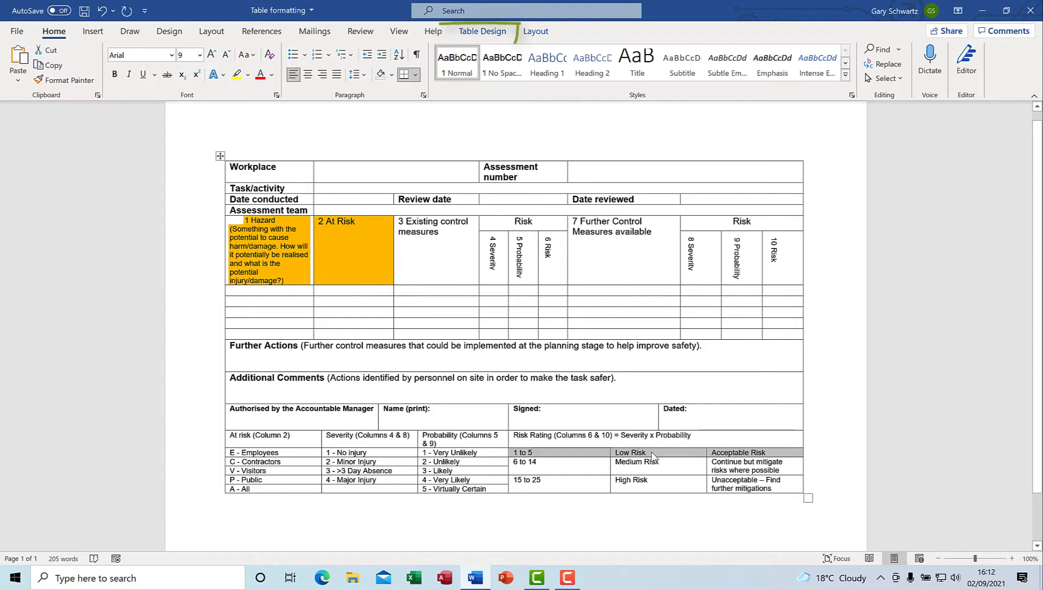
{"action": "left_click", "coordinate": [489, 33]}
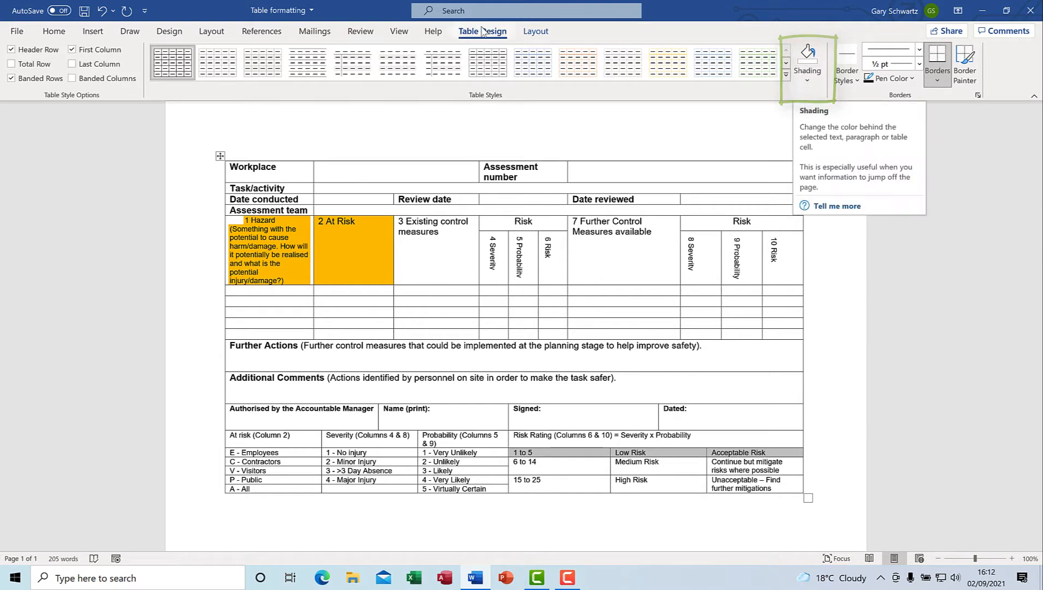
{"action": "left_click", "coordinate": [810, 82]}
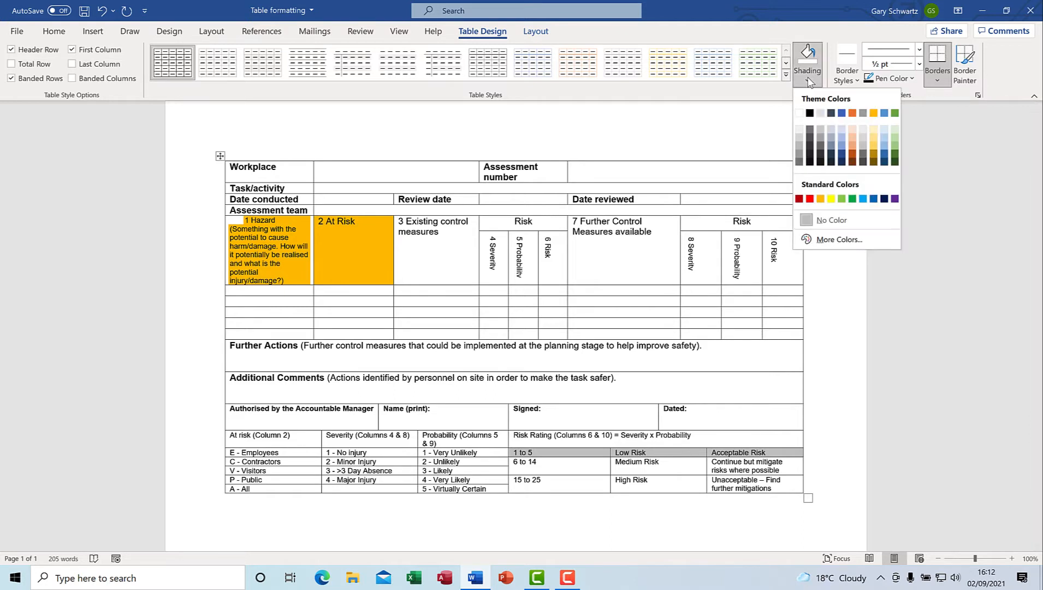
{"action": "left_click", "coordinate": [895, 140]}
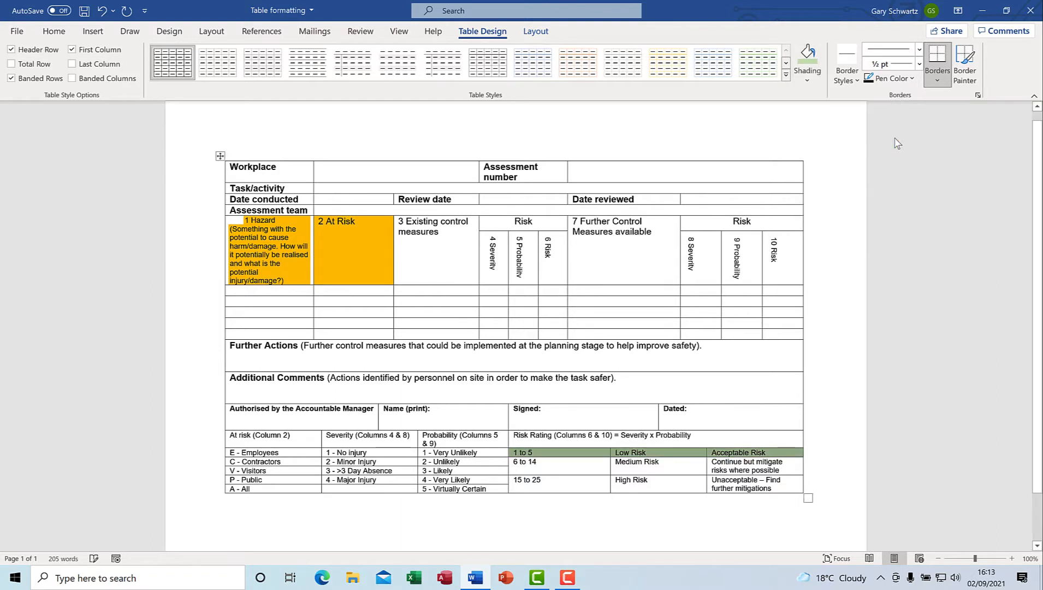
{"action": "left_click", "coordinate": [544, 463]}
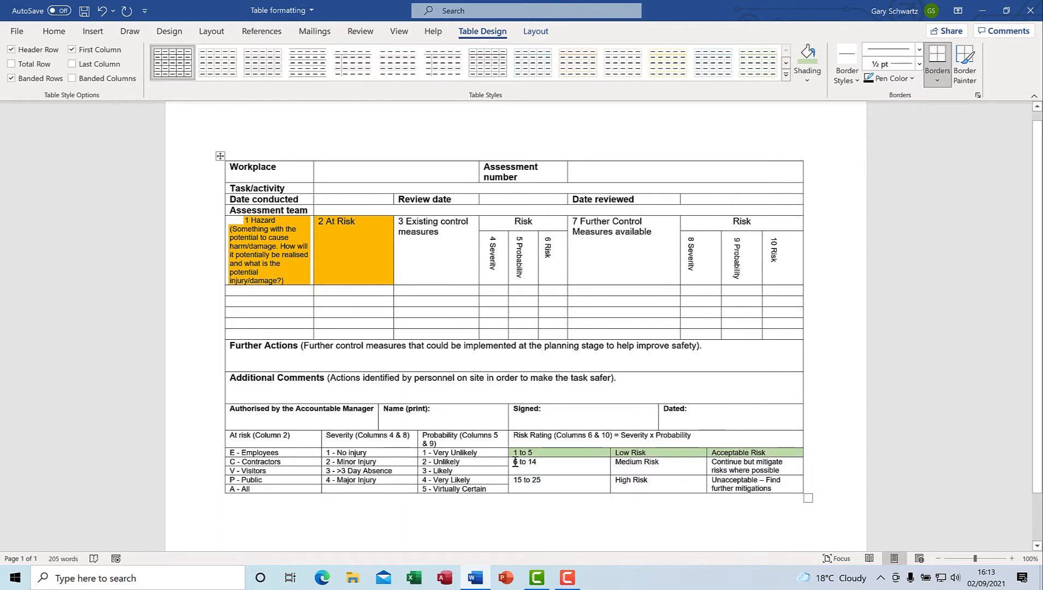
Step: Shade the three risk rating cells from "6 to 14" to "Continue but mitigate risks where possible" with standard yellow
{"action": "left_click_drag", "start_coordinate": [515, 463], "coordinate": [738, 459]}
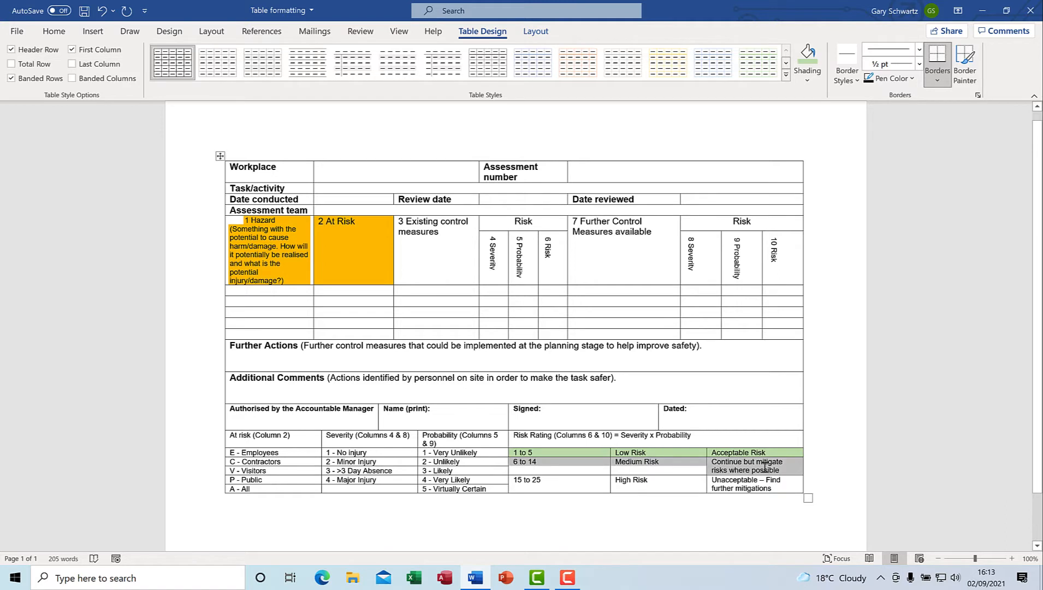
{"action": "left_click", "coordinate": [807, 80]}
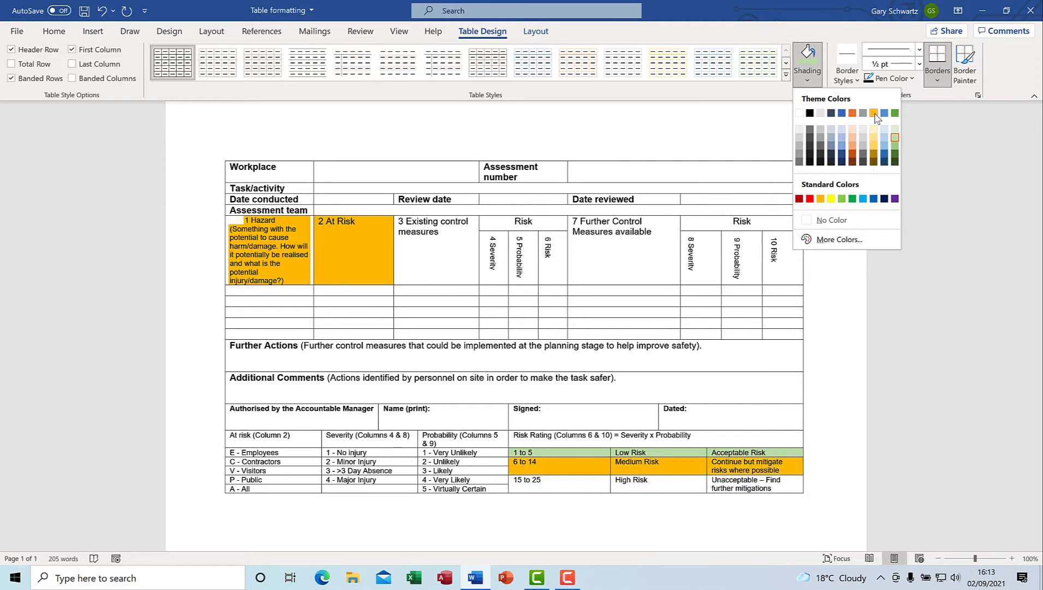
{"action": "left_click", "coordinate": [831, 200]}
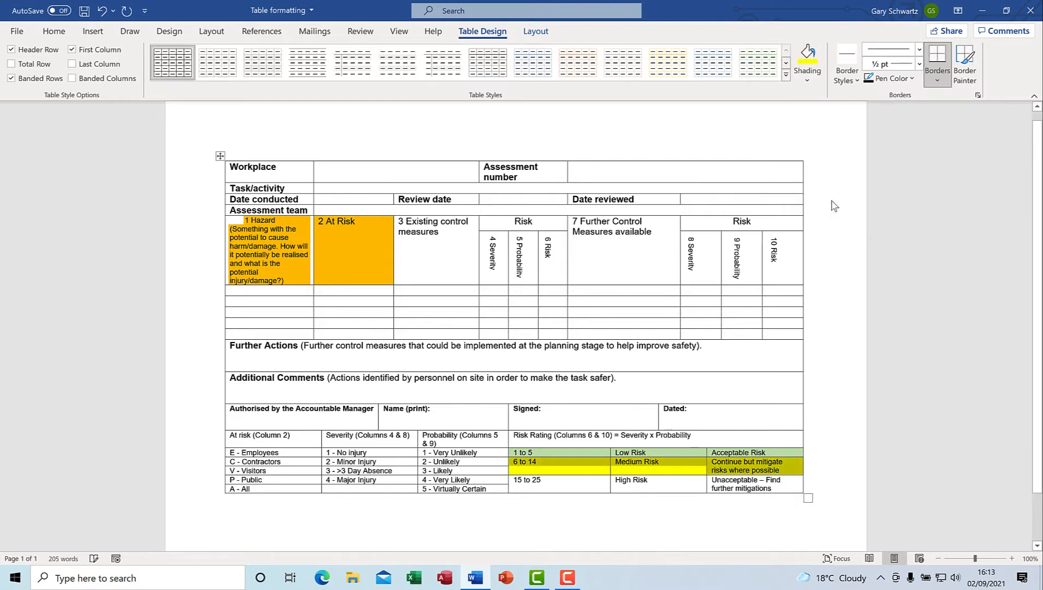
Step: Shade the three risk rating cells from "15 to 25" to "Unacceptable – Find further mitigations" with standard red
{"action": "left_click", "coordinate": [649, 484]}
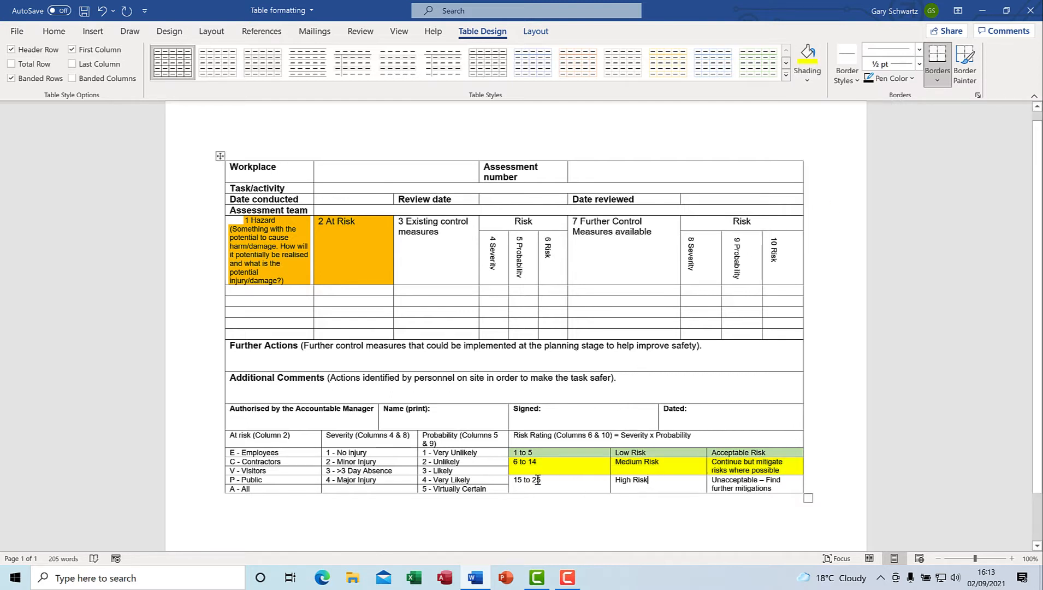
{"action": "left_click_drag", "start_coordinate": [515, 480], "coordinate": [730, 480]}
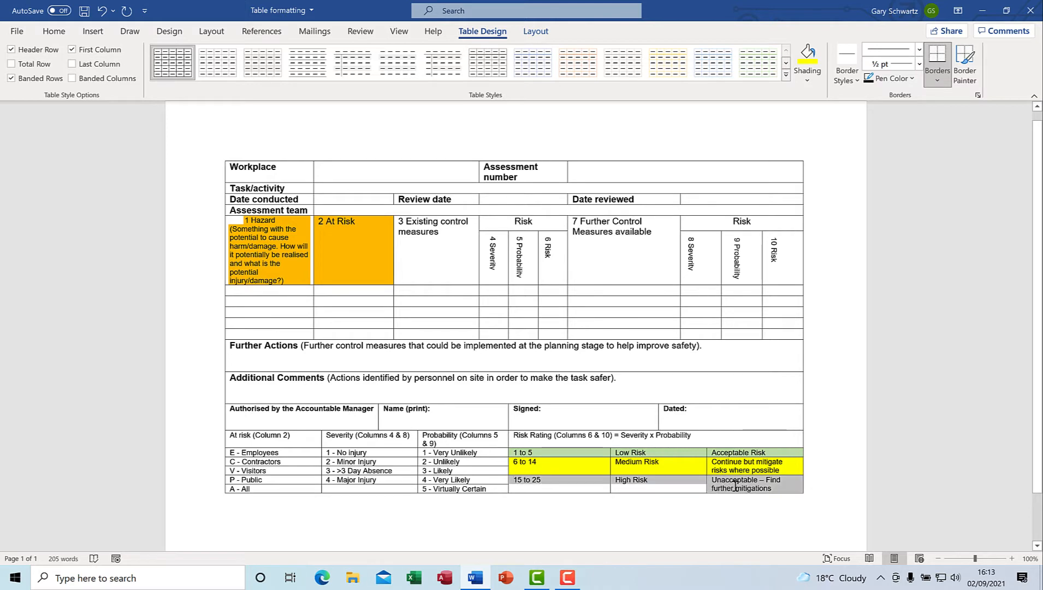
{"action": "left_click", "coordinate": [809, 57]}
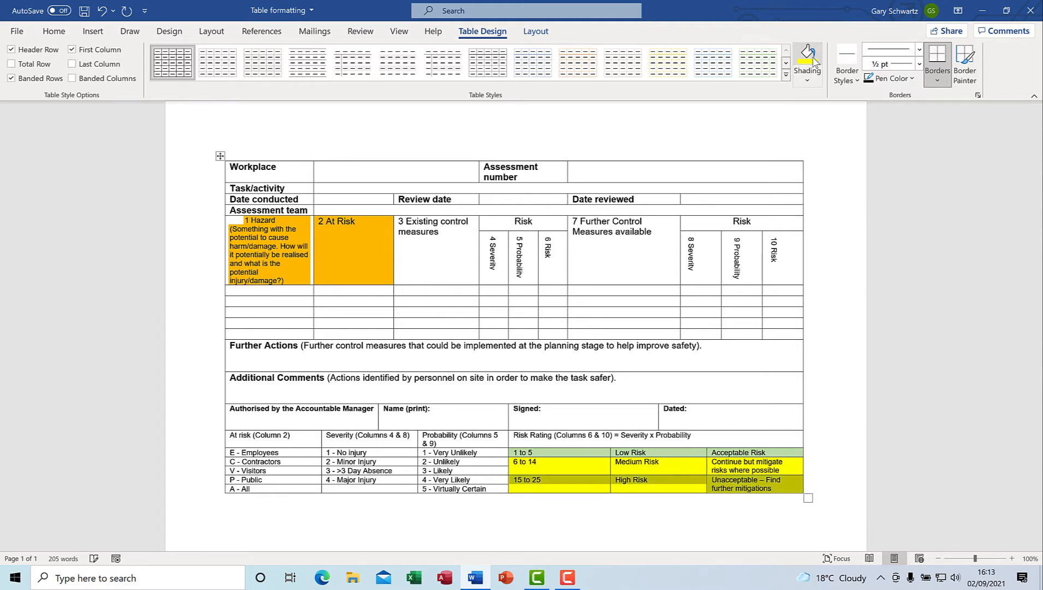
{"action": "left_click", "coordinate": [813, 80]}
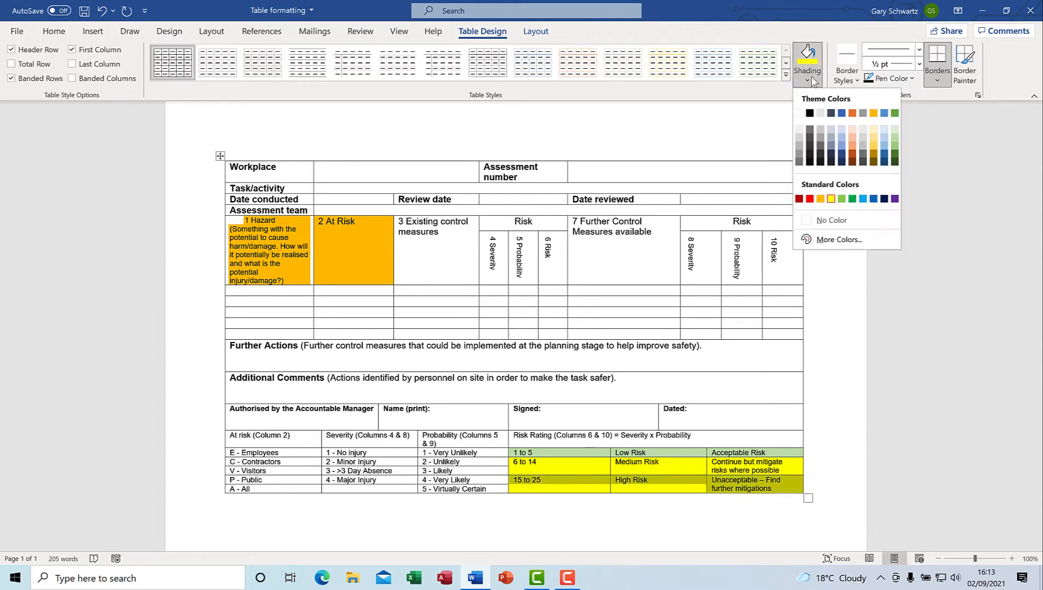
{"action": "left_click", "coordinate": [810, 199]}
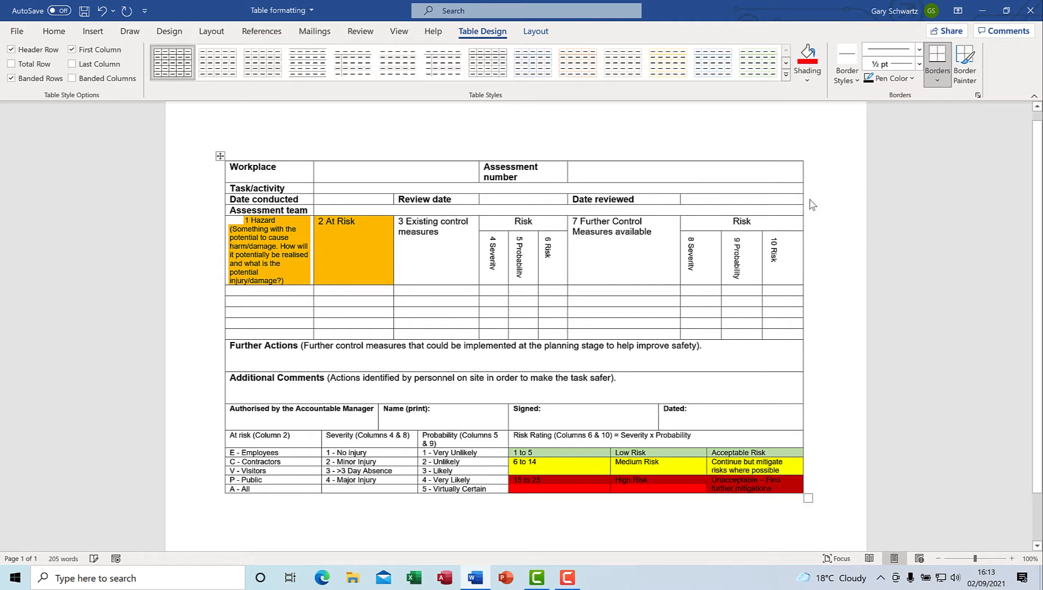
Step: Shade both "Risk" heading cells, above columns 4 to 6 and 8 to 10, with a lighter blue theme colour
{"action": "left_click", "coordinate": [687, 476]}
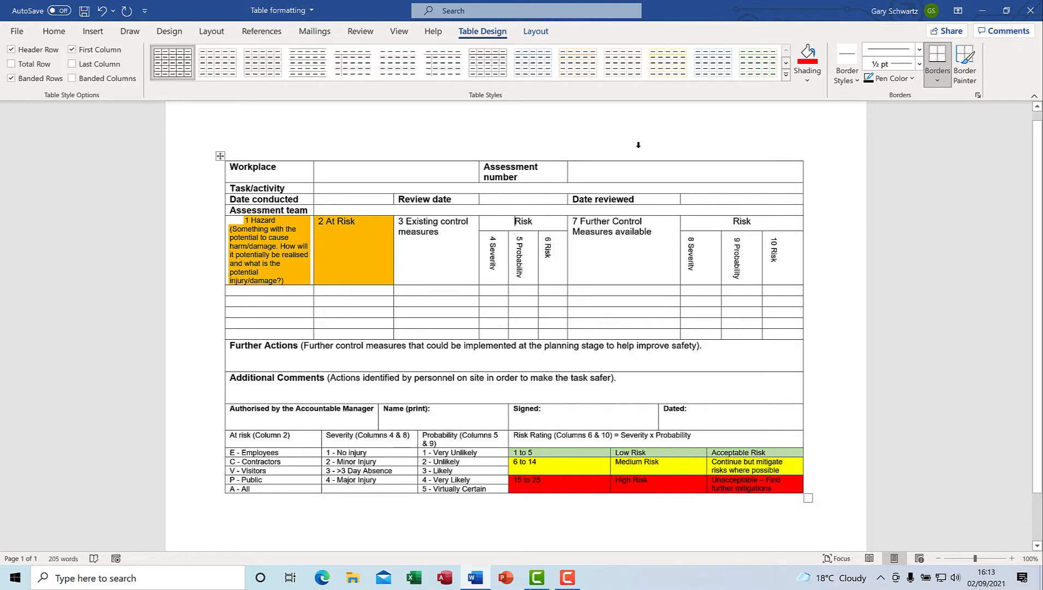
{"action": "left_click", "coordinate": [808, 80]}
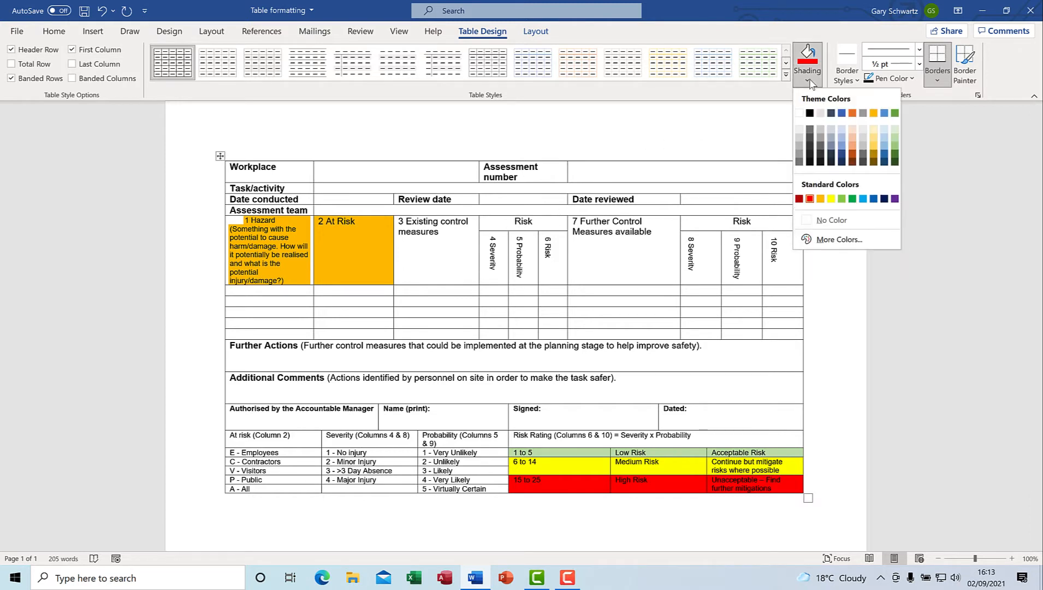
{"action": "left_click", "coordinate": [842, 146]}
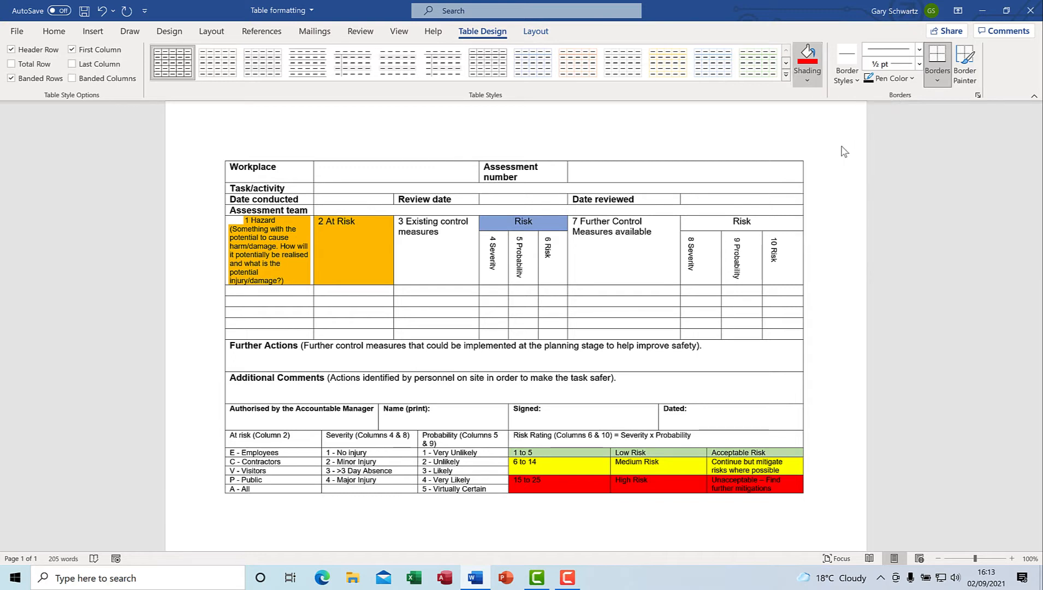
{"action": "left_click", "coordinate": [732, 221]}
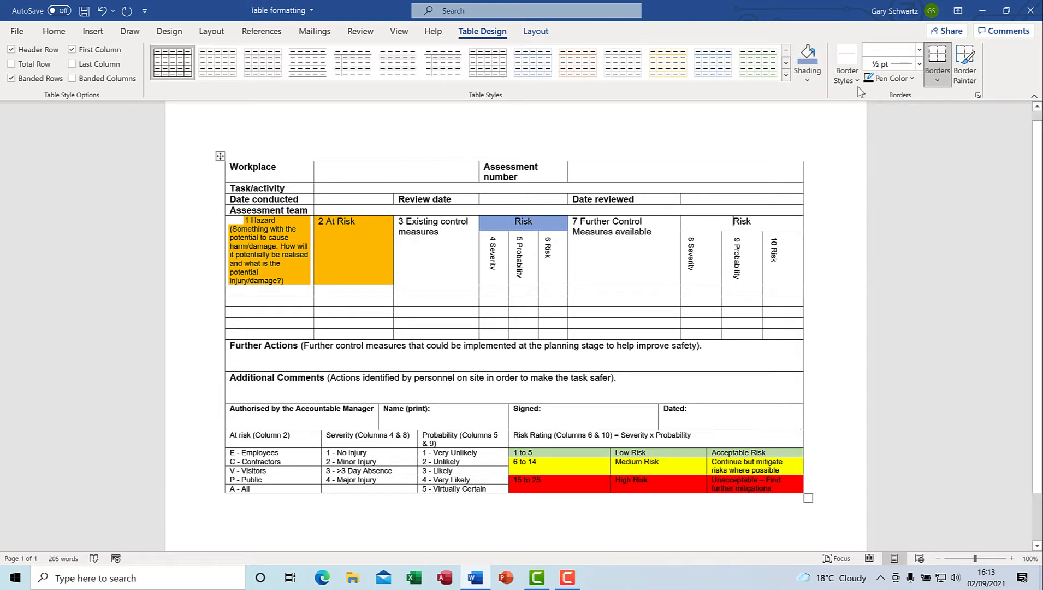
{"action": "left_click", "coordinate": [807, 52]}
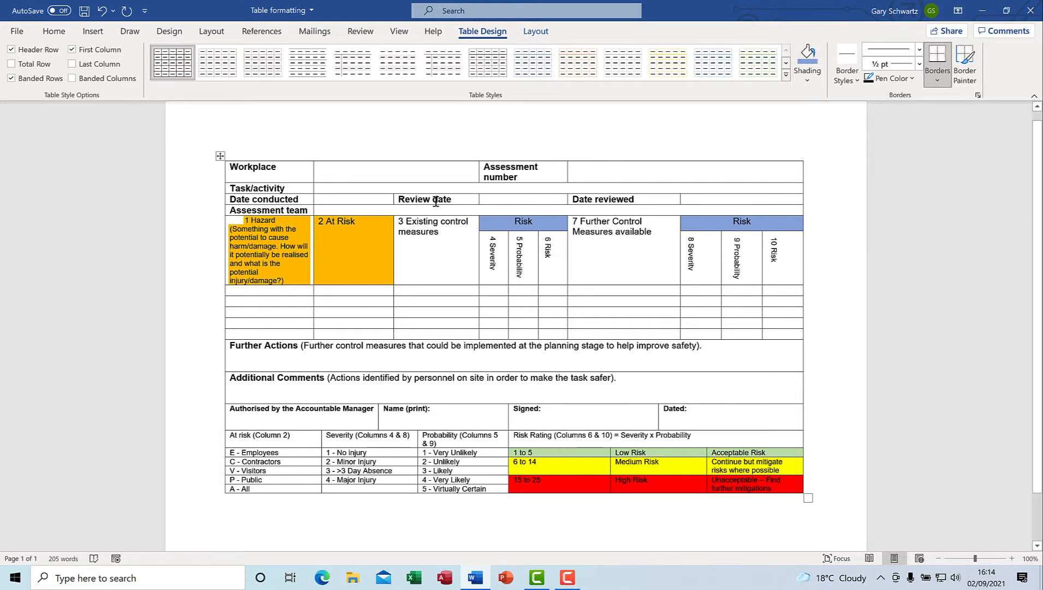
Step: Remove the shading from the "6 to 14" Medium Risk cells by setting them to No Color
{"action": "left_click", "coordinate": [363, 241]}
{"action": "left_click_drag", "start_coordinate": [514, 463], "coordinate": [729, 463]}
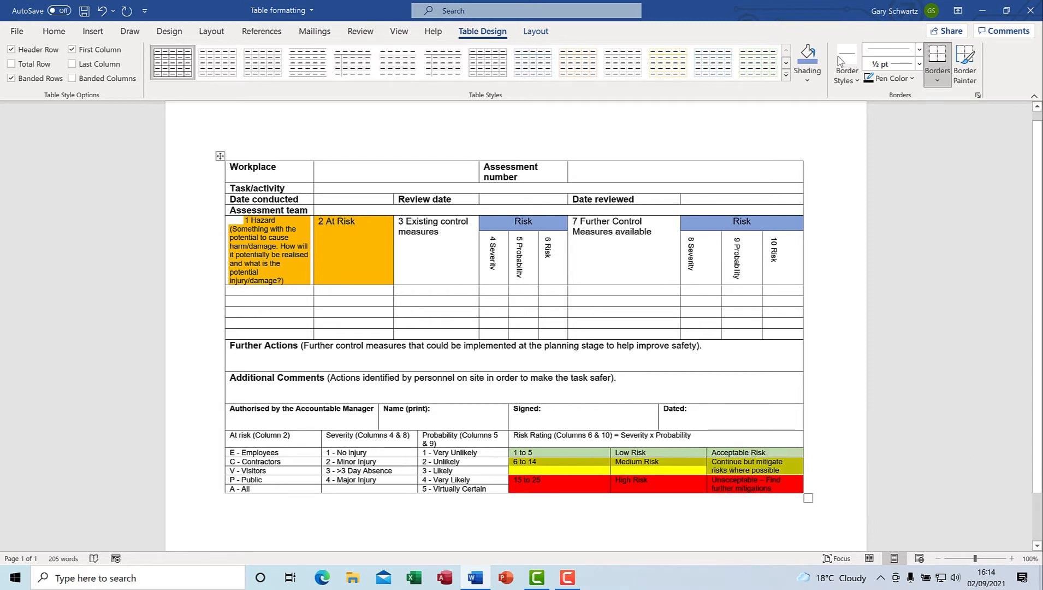
{"action": "left_click", "coordinate": [809, 82]}
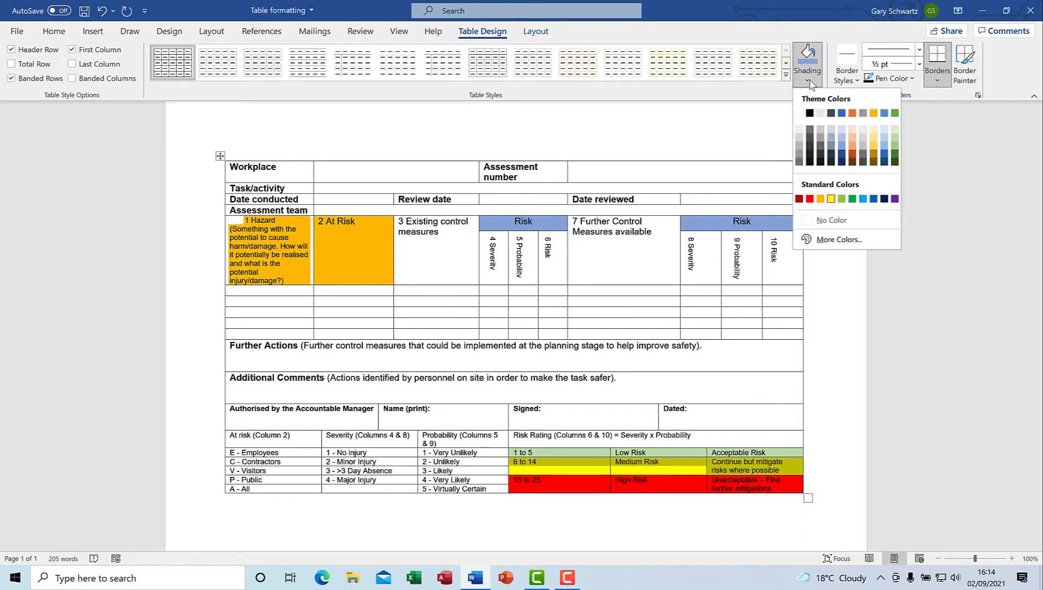
{"action": "left_click", "coordinate": [831, 220]}
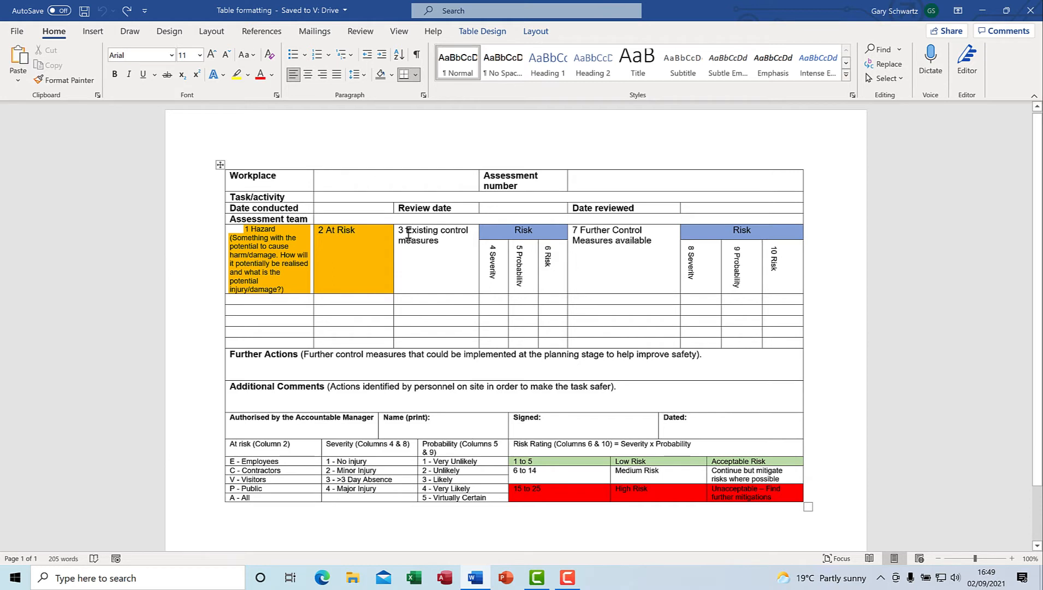
Step: Shade the "3 Existing control measures" cell with Blue, Accent 1, and apply shading to the "Authorised by the Accountable Manager" and "Name (print)" cells
{"action": "right_click", "coordinate": [409, 232]}
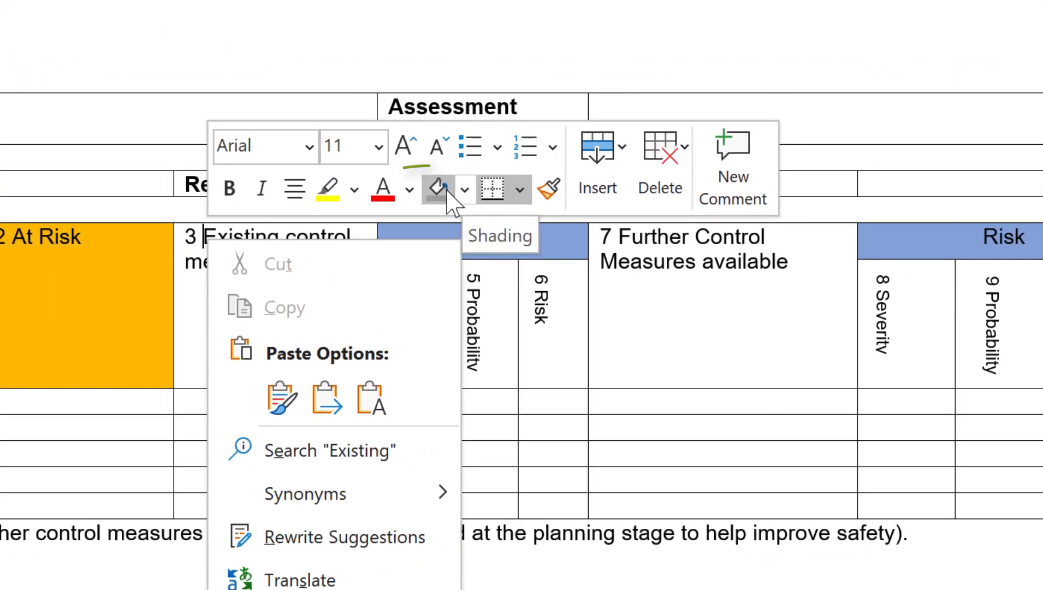
{"action": "left_click", "coordinate": [464, 189]}
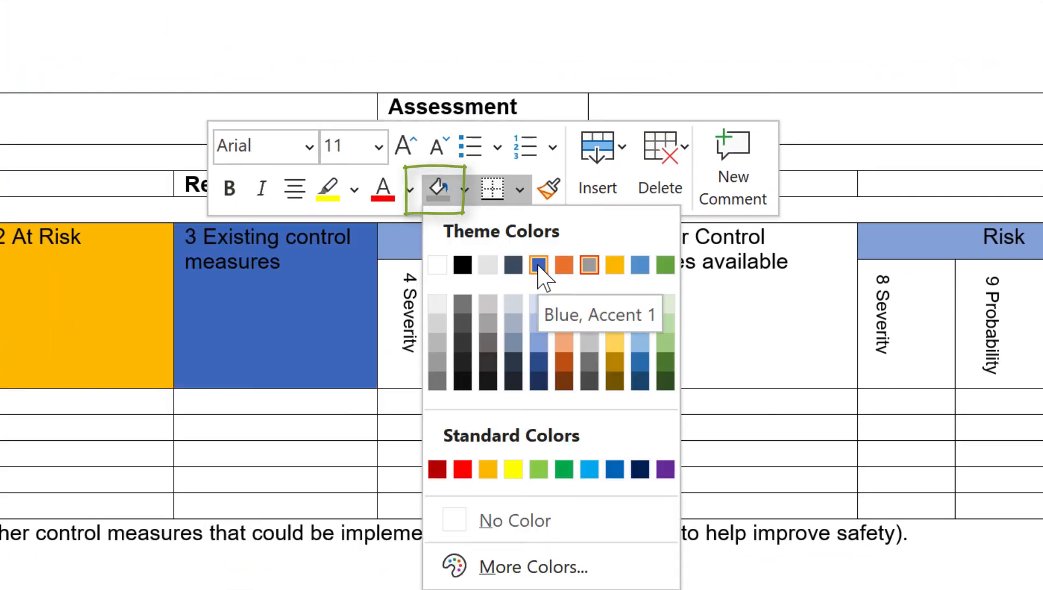
{"action": "left_click", "coordinate": [540, 267]}
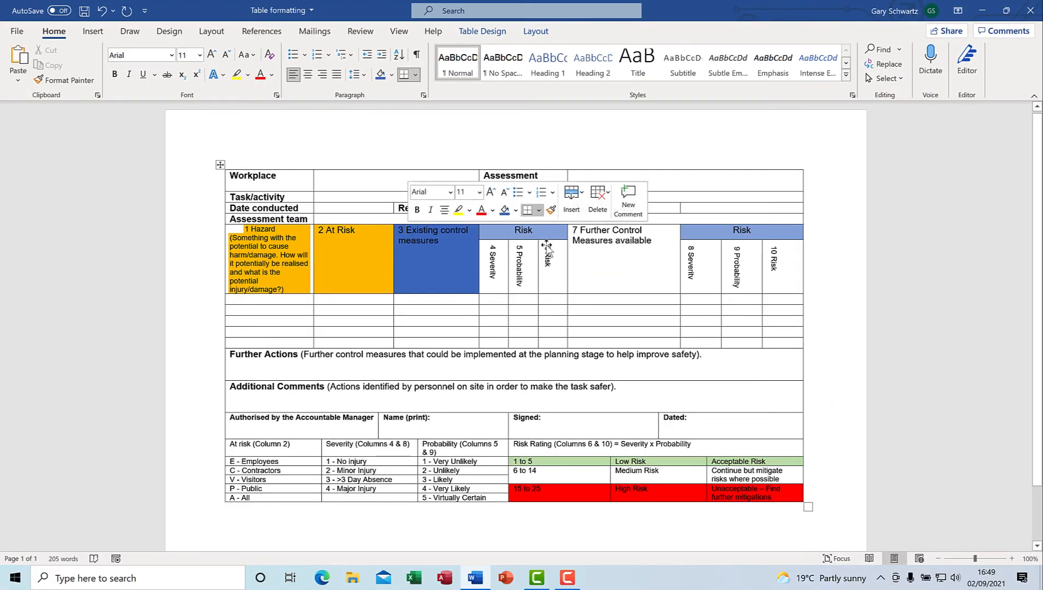
{"action": "left_click_drag", "start_coordinate": [325, 430], "coordinate": [415, 429]}
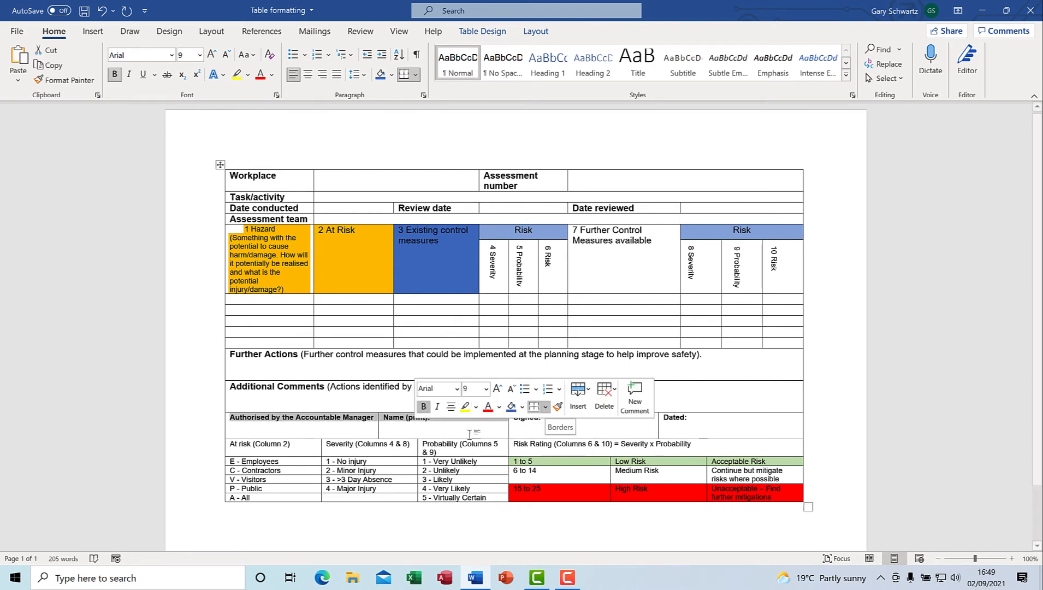
{"action": "left_click", "coordinate": [511, 407]}
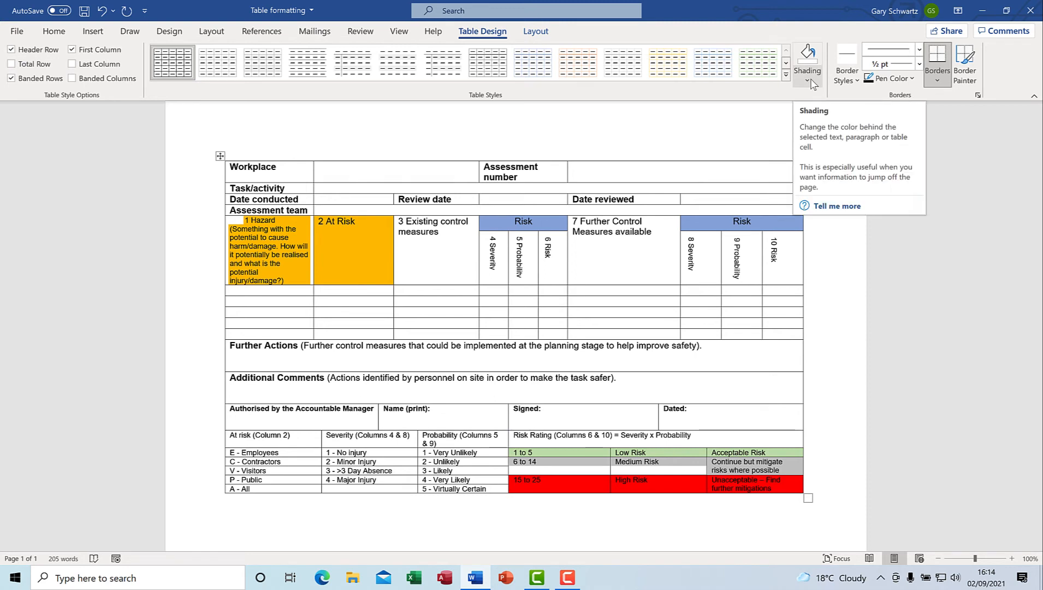
Step: Try several colours from the standard palette of additional shading colours for the "6 to 14" Medium Risk cells, ending with a salmon pink
{"action": "left_click", "coordinate": [808, 81]}
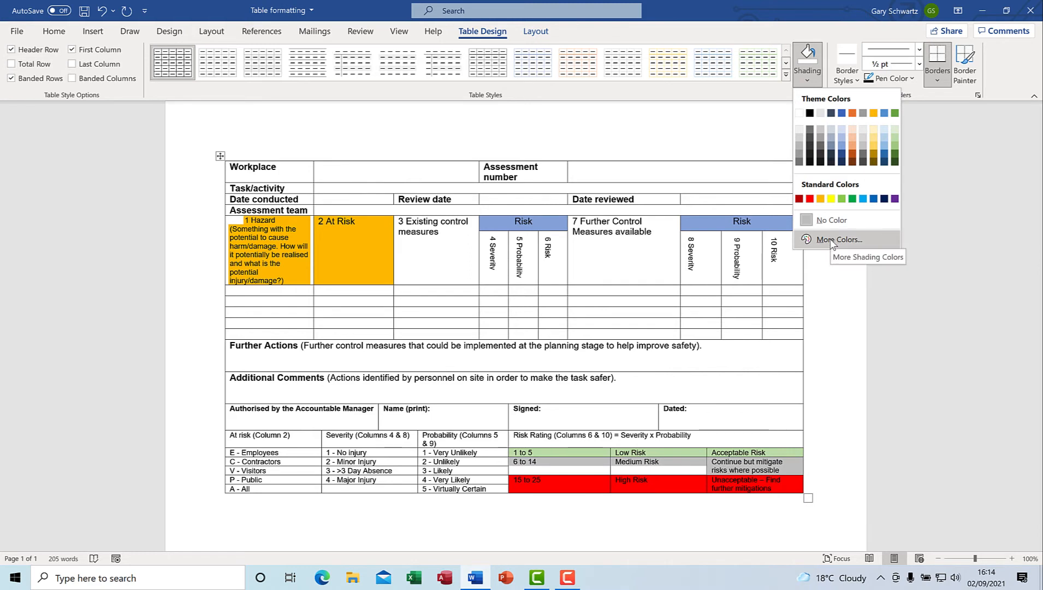
{"action": "left_click", "coordinate": [833, 240]}
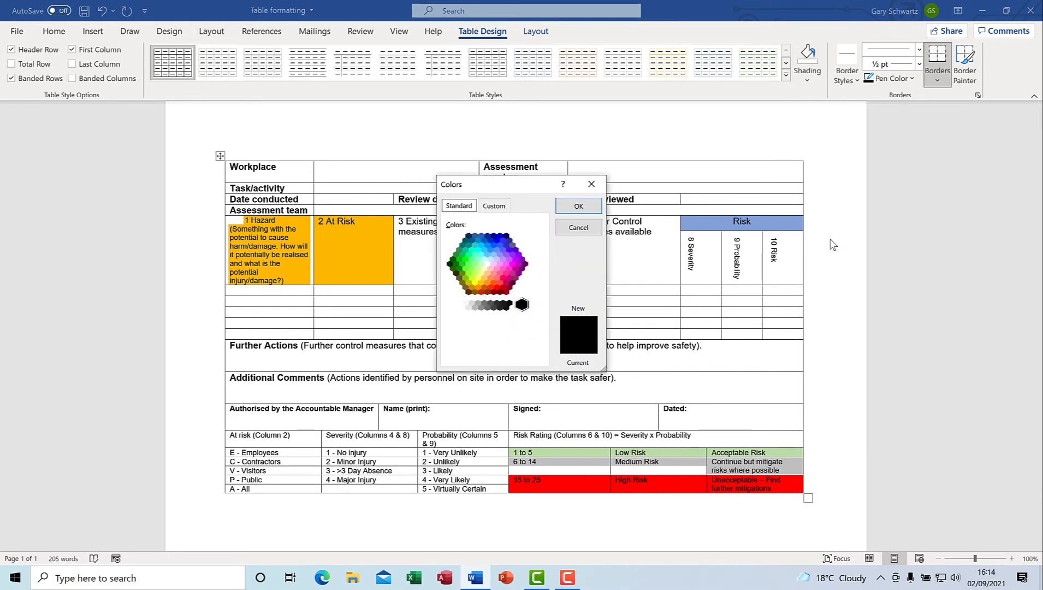
{"action": "left_click", "coordinate": [494, 245]}
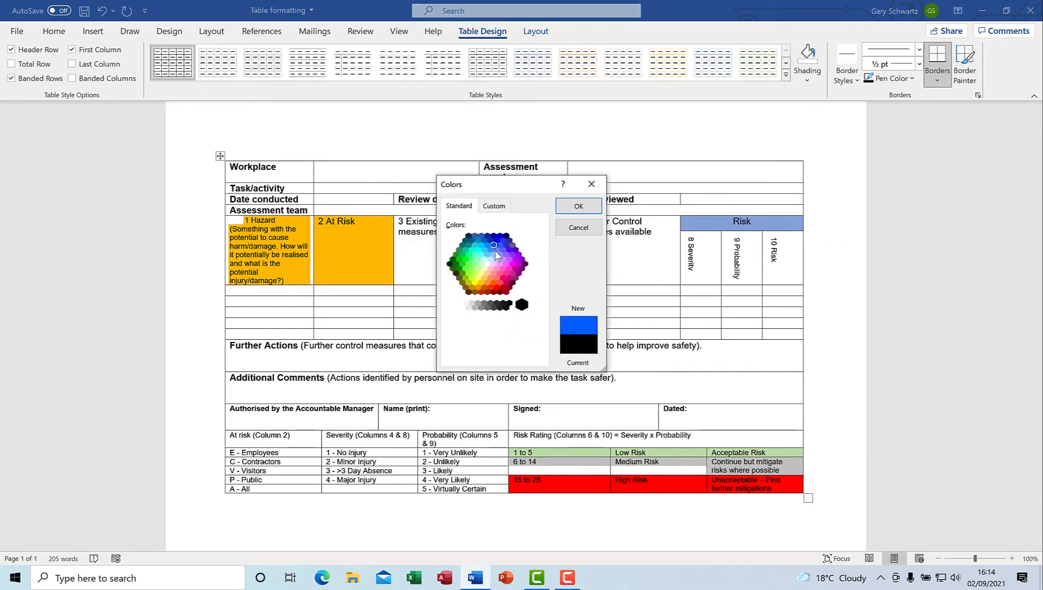
{"action": "left_click", "coordinate": [503, 260]}
{"action": "left_click", "coordinate": [484, 277]}
{"action": "left_click", "coordinate": [470, 280]}
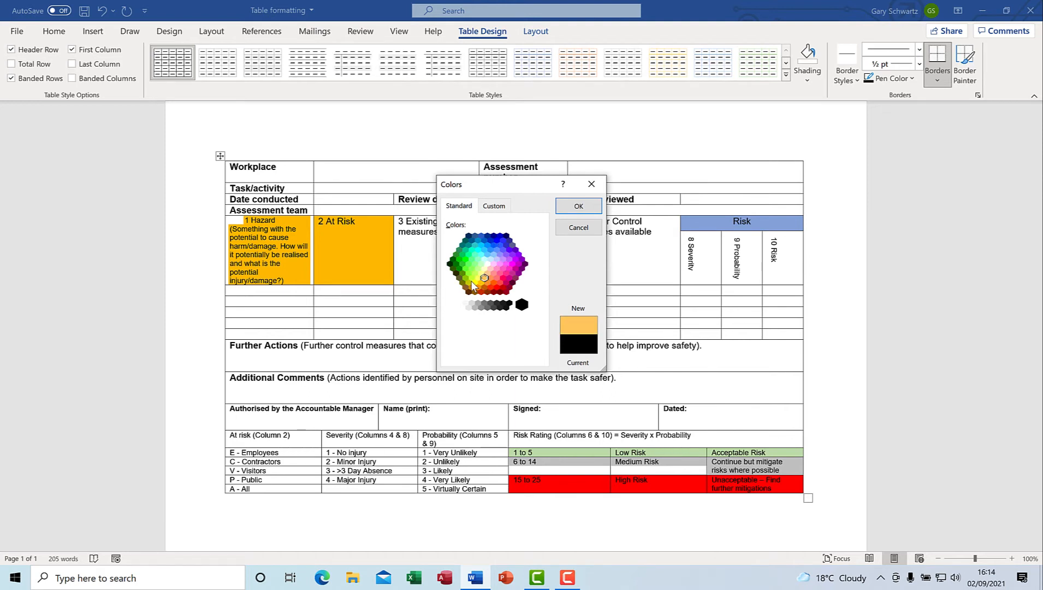
{"action": "left_click", "coordinate": [476, 283]}
{"action": "left_click", "coordinate": [509, 278]}
{"action": "left_click", "coordinate": [494, 264]}
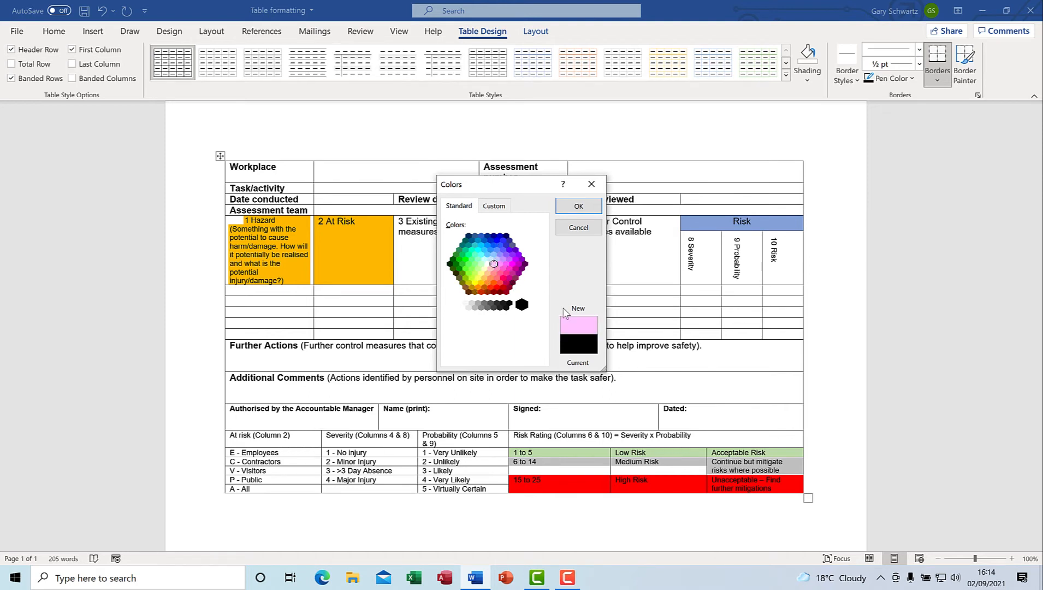
{"action": "left_click", "coordinate": [479, 278]}
{"action": "left_click", "coordinate": [498, 279]}
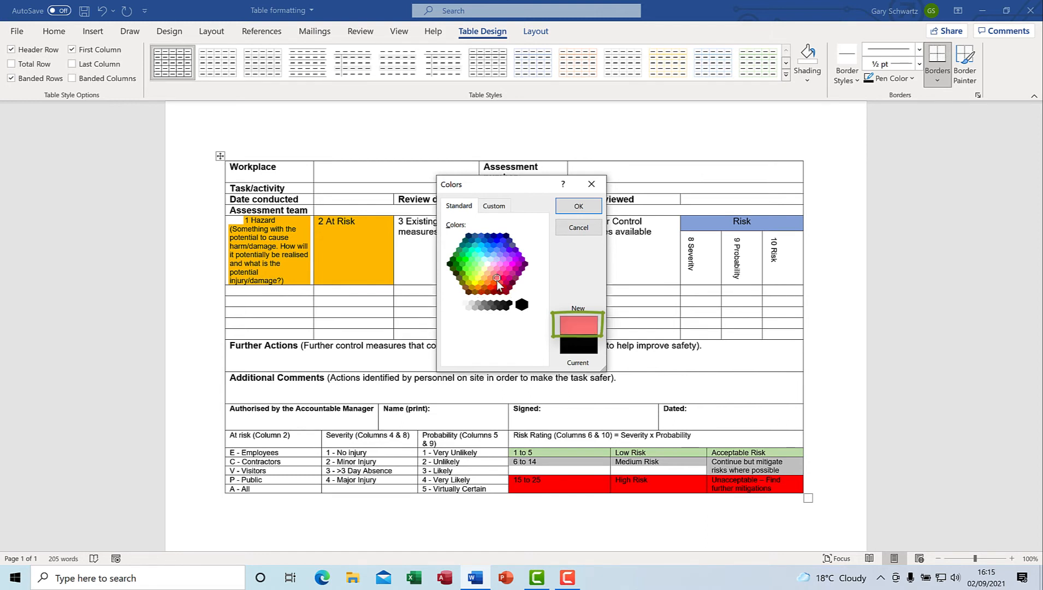
Step: Examine the custom colour settings and the RGB and HSL colour models, and cancel the colour choice
{"action": "left_click", "coordinate": [497, 206]}
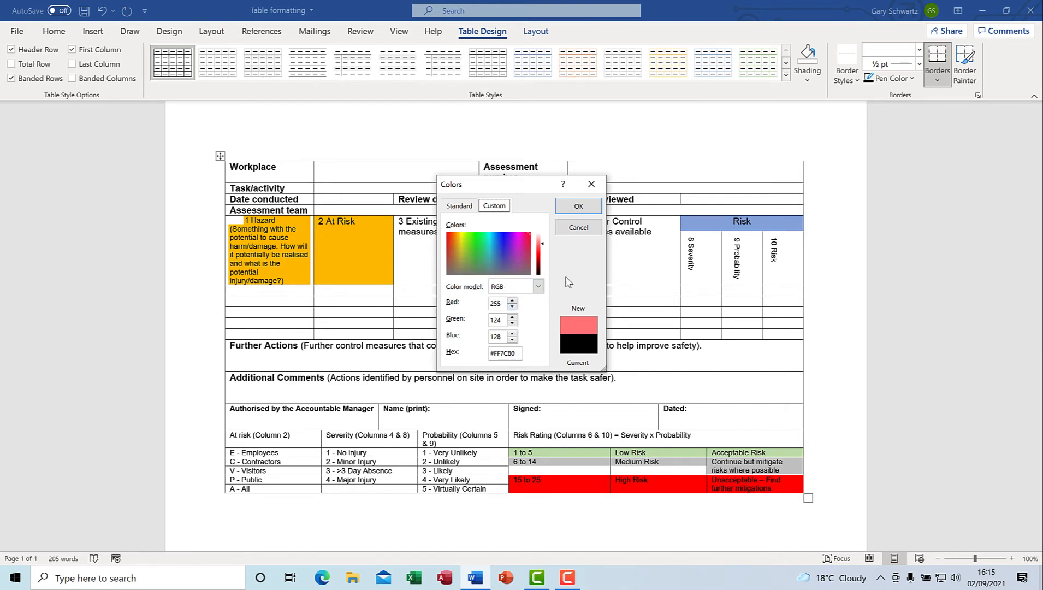
{"action": "left_click", "coordinate": [538, 286]}
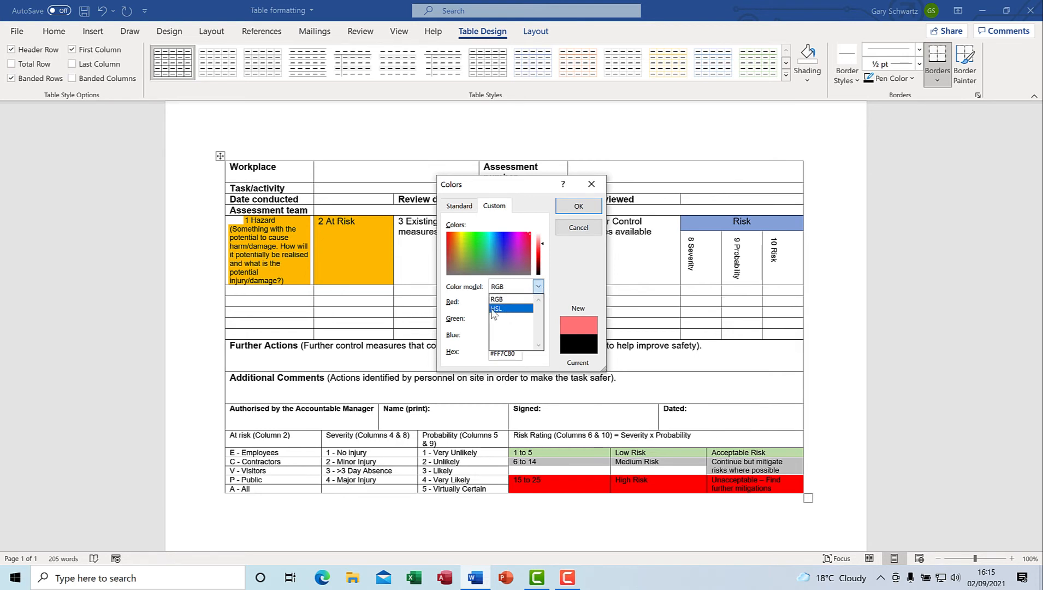
{"action": "left_click", "coordinate": [479, 295]}
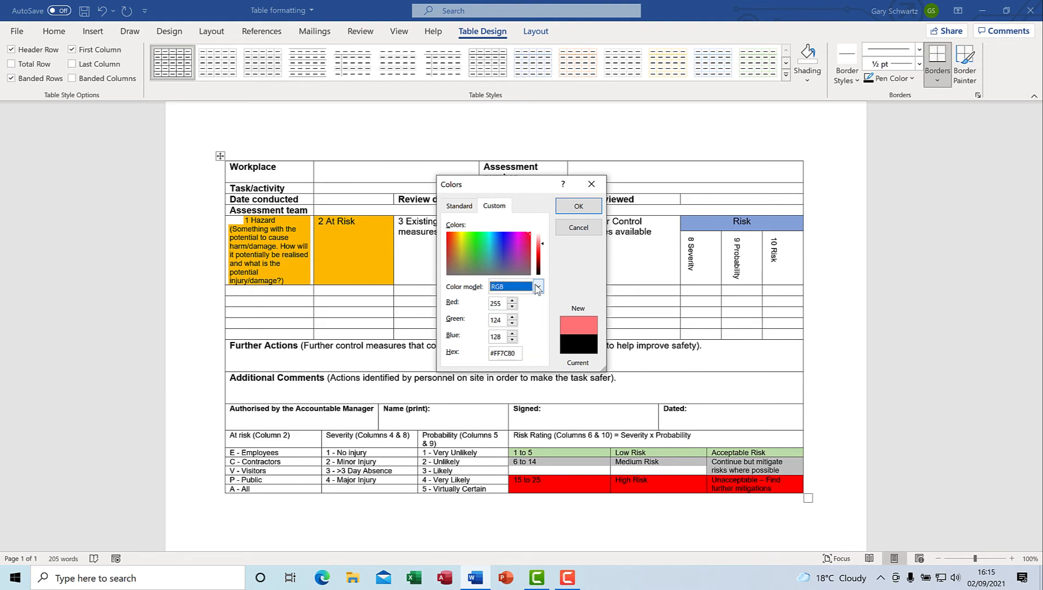
{"action": "left_click", "coordinate": [587, 230]}
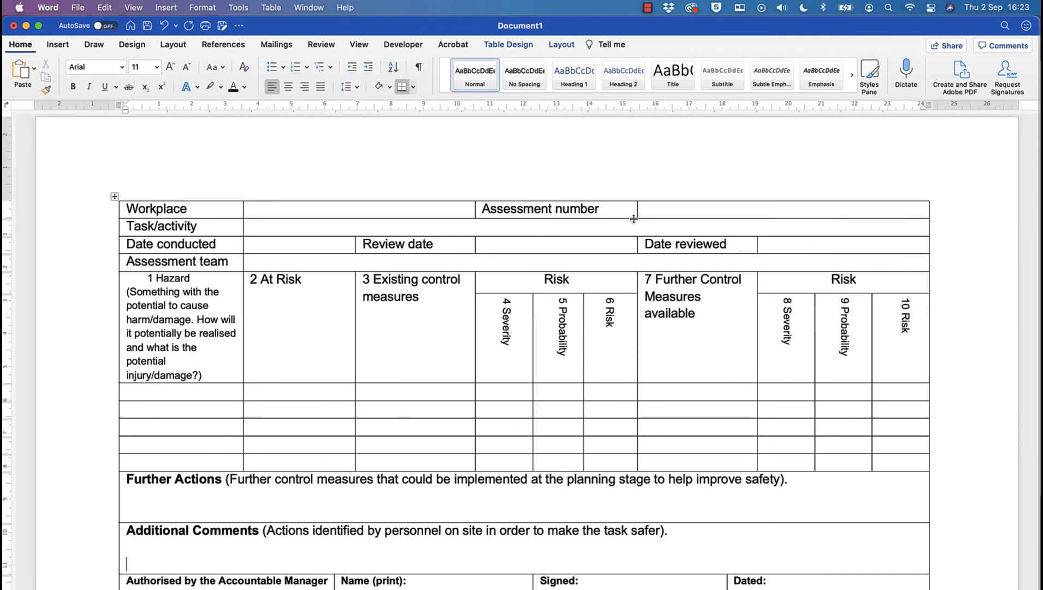
Step: Shade the empty cell beside "Workplace" with standard yellow, applying the fill to the cell only
{"action": "right_click", "coordinate": [302, 212]}
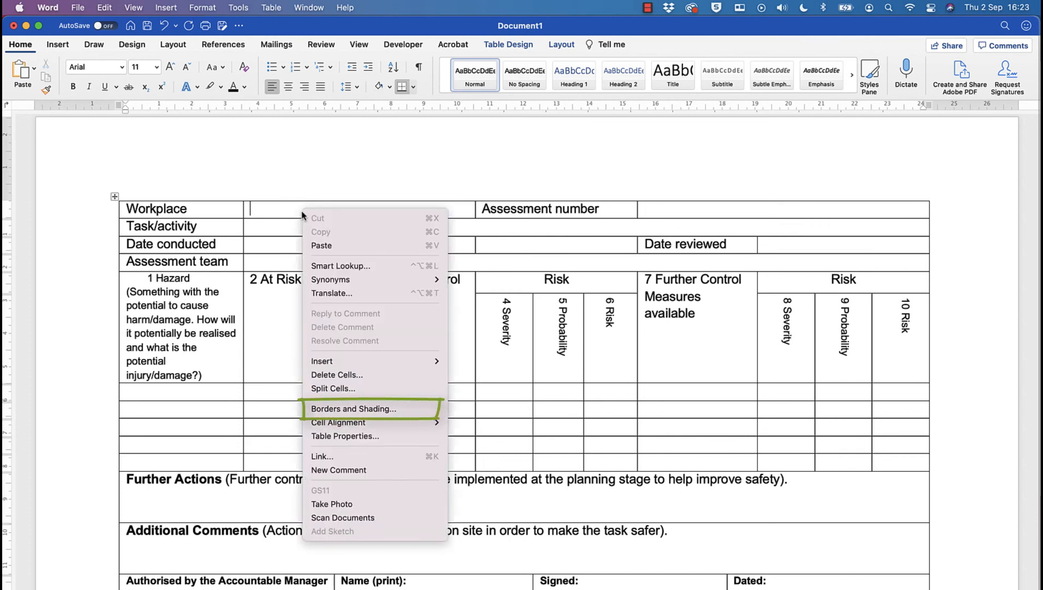
{"action": "left_click", "coordinate": [371, 411]}
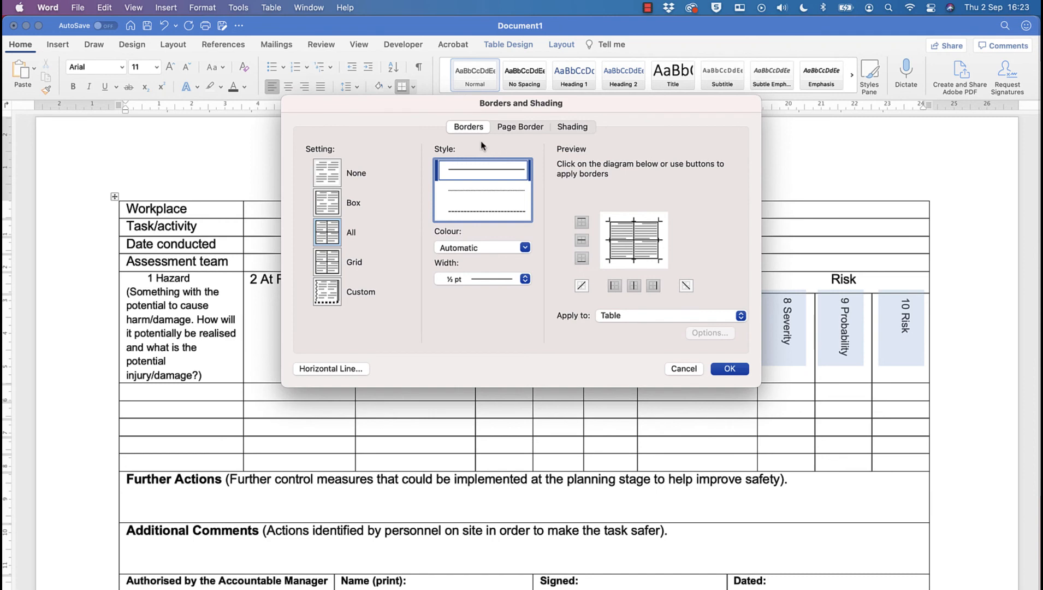
{"action": "left_click", "coordinate": [574, 127]}
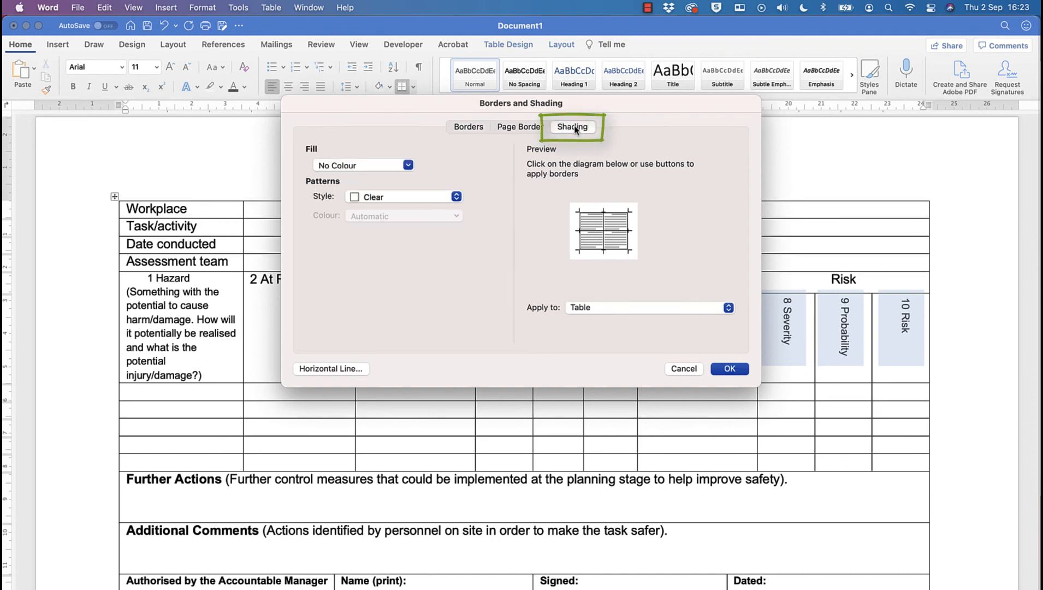
{"action": "left_click", "coordinate": [408, 165]}
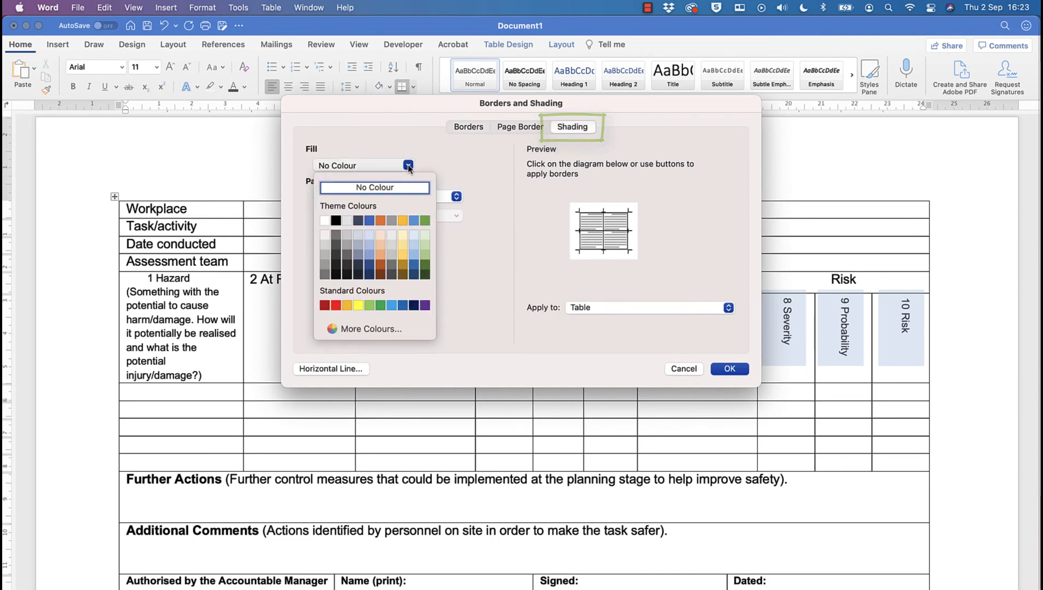
{"action": "left_click", "coordinate": [359, 305]}
{"action": "left_click", "coordinate": [594, 308]}
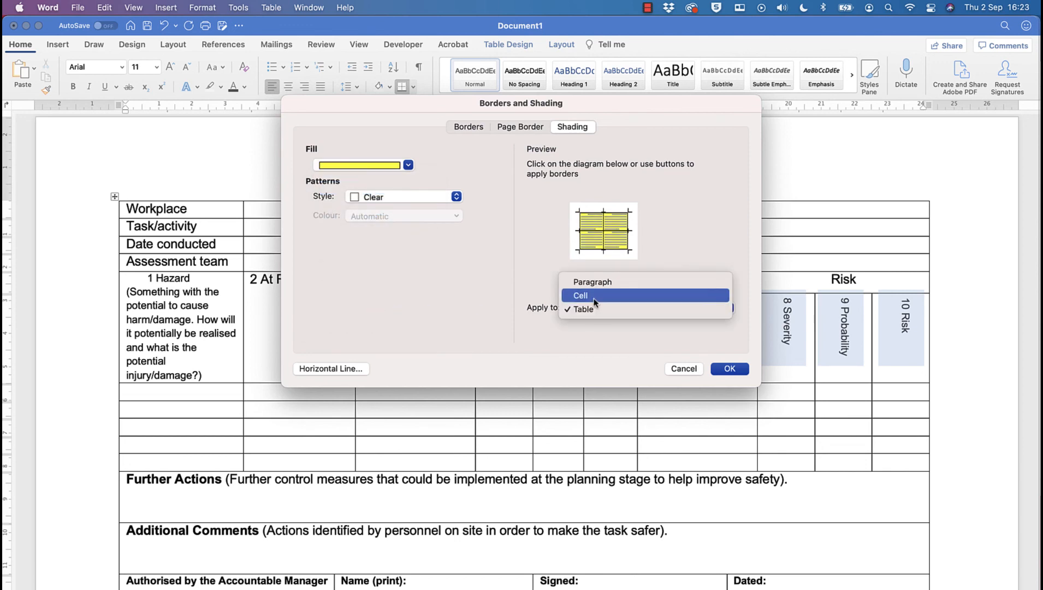
{"action": "left_click", "coordinate": [594, 295]}
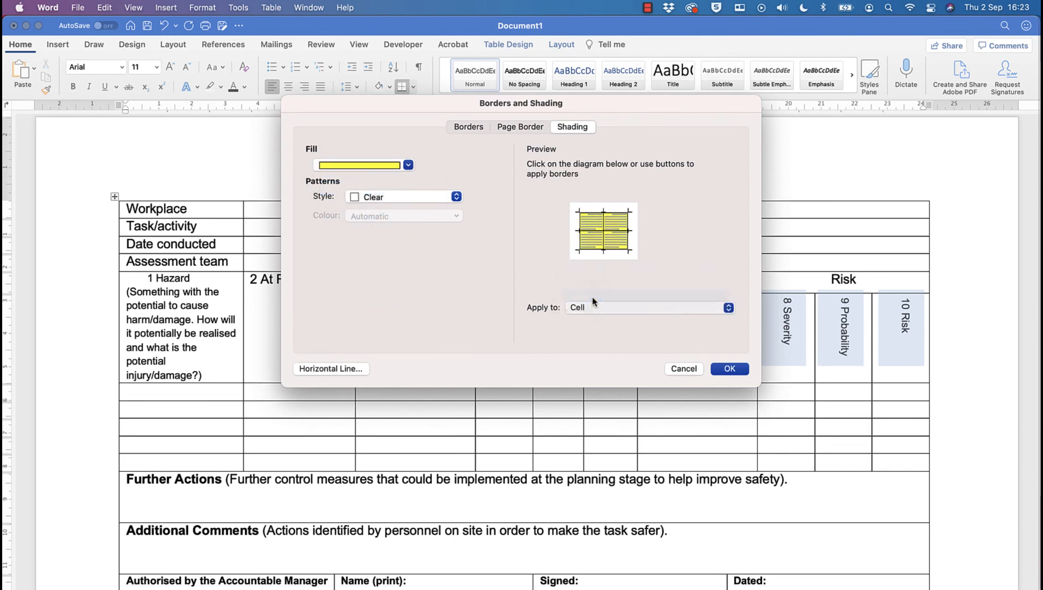
{"action": "left_click", "coordinate": [731, 369]}
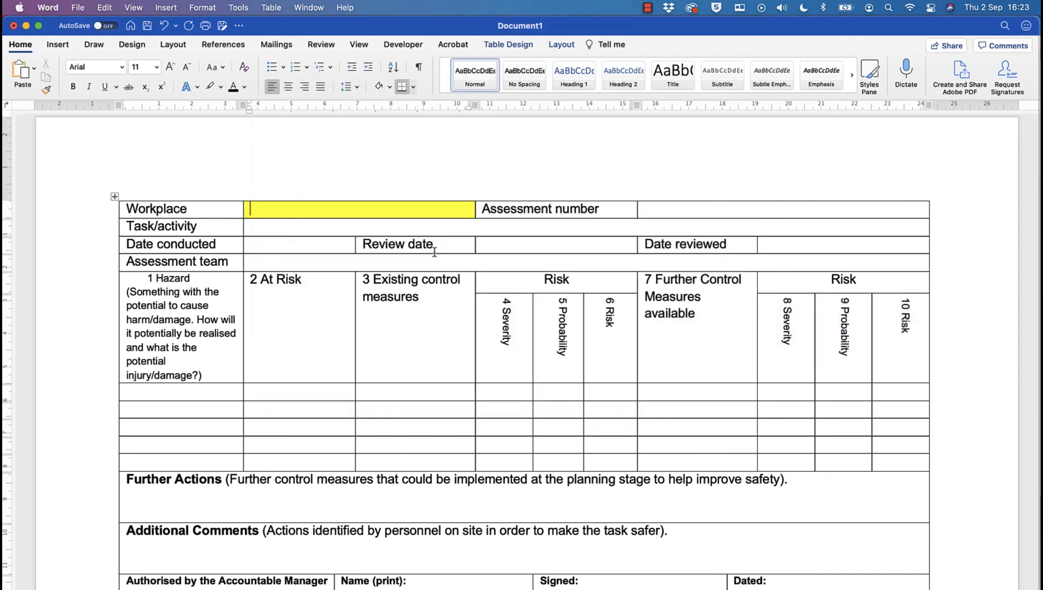
Step: Examine the theme and standard shading colours offered in the table design options, and close the palette without choosing one
{"action": "left_click", "coordinate": [514, 48]}
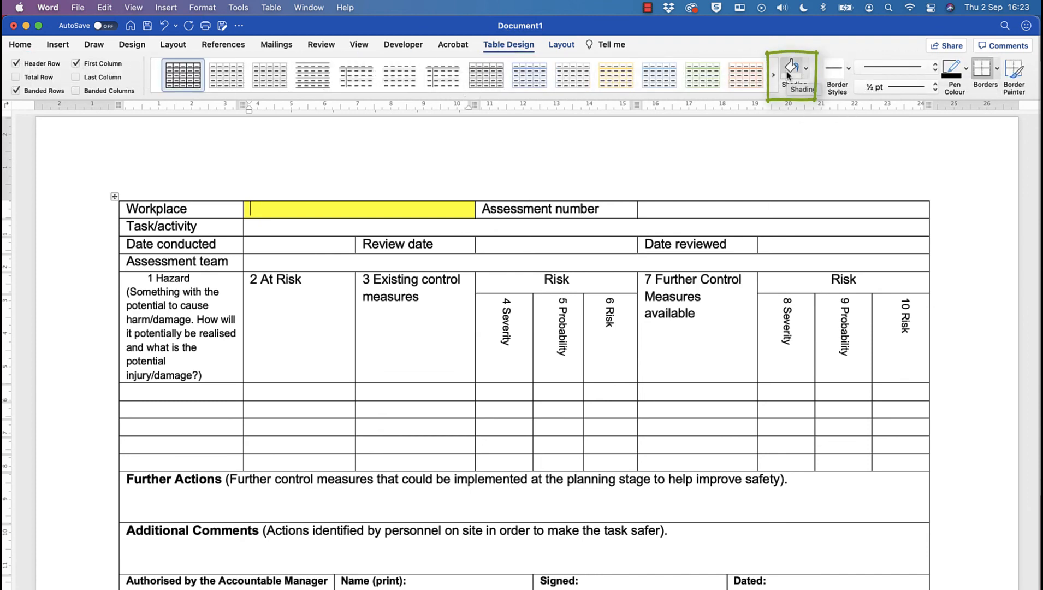
{"action": "left_click", "coordinate": [806, 70]}
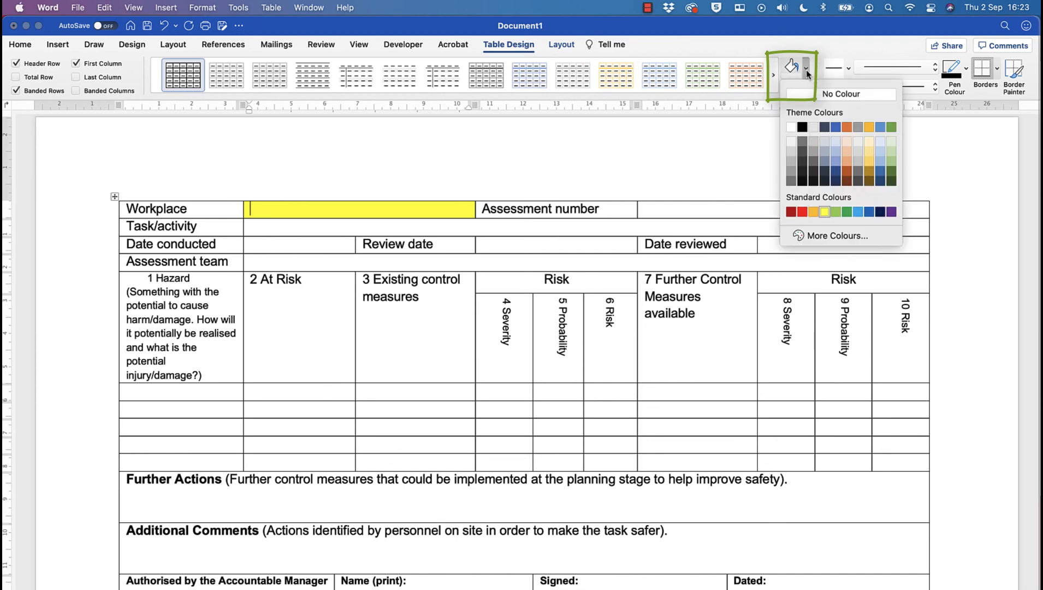
{"action": "left_click", "coordinate": [807, 69]}
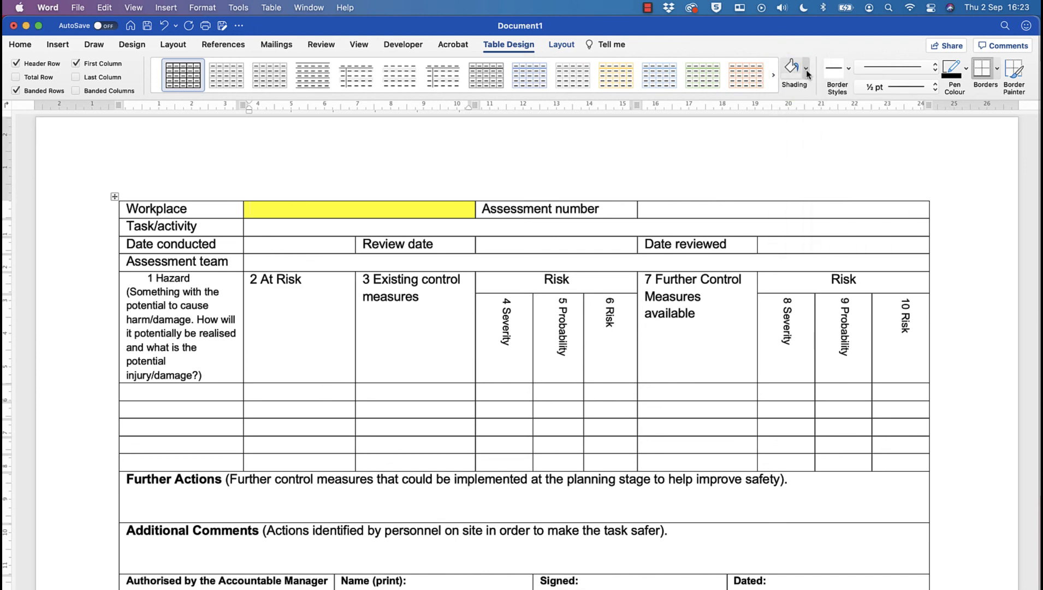
{"action": "left_click", "coordinate": [806, 69]}
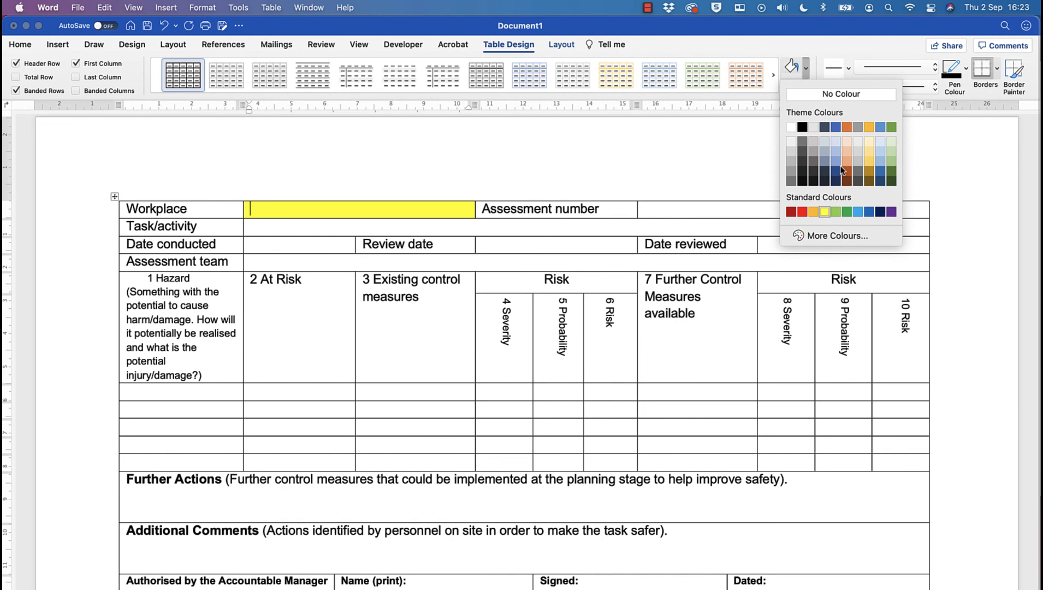
{"action": "left_click", "coordinate": [736, 217]}
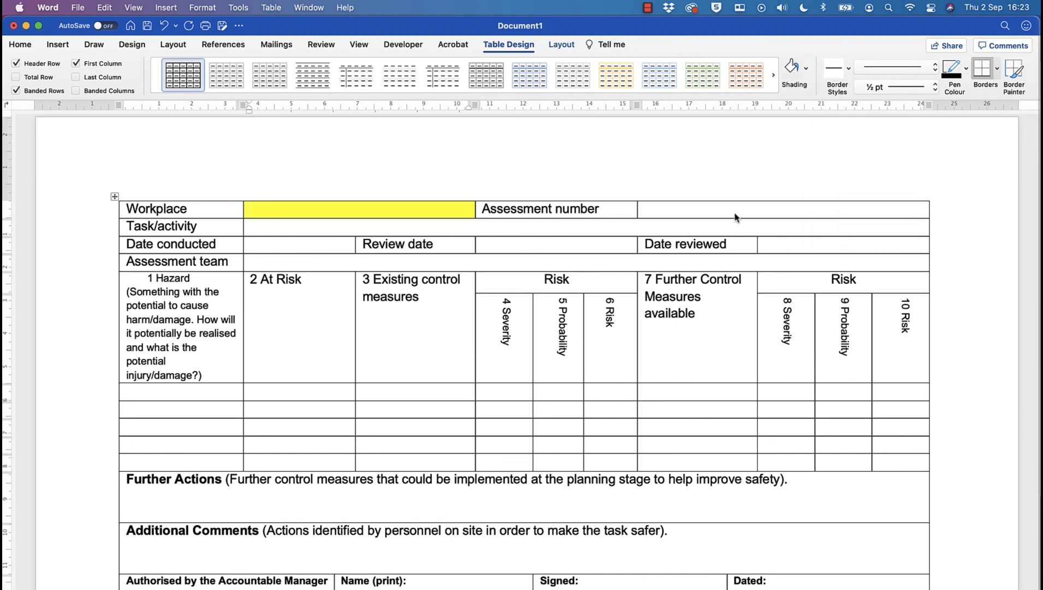